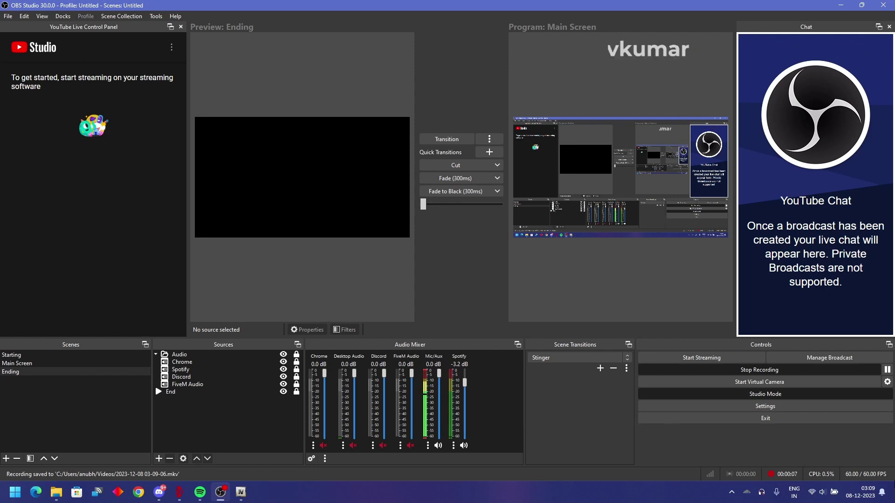
- Hide OBS Studio with Win+D to reveal the Windows desktop
{"action": "key", "text": "super+d"}
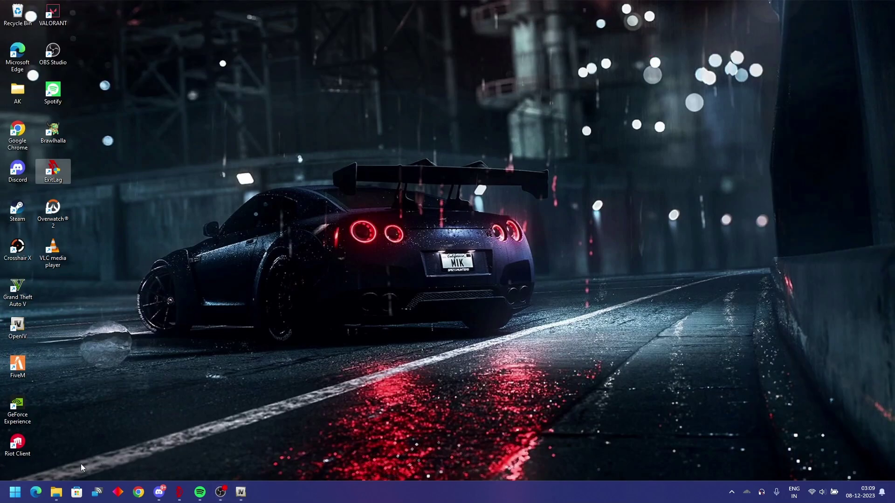
- Put the OpenIV and ExitLag windows away and bring up the Downloads\QuantV folder window
{"action": "mouse_move", "coordinate": [64, 486]}
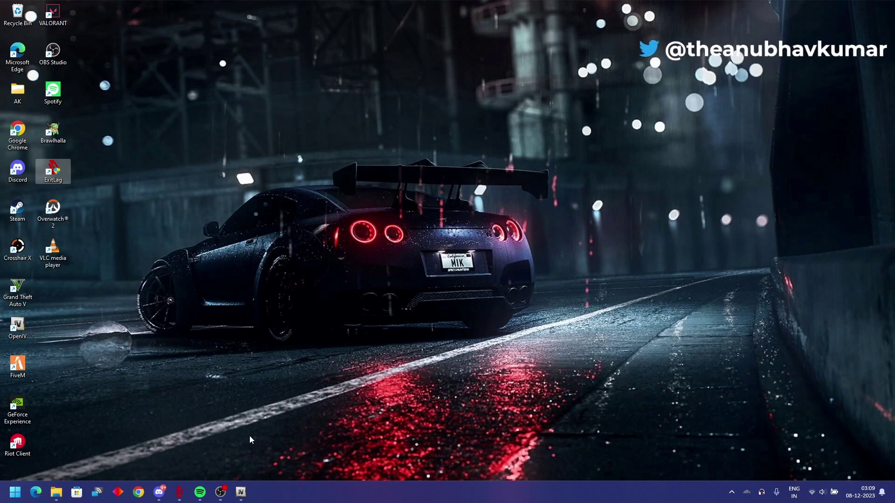
{"action": "left_click", "coordinate": [240, 493]}
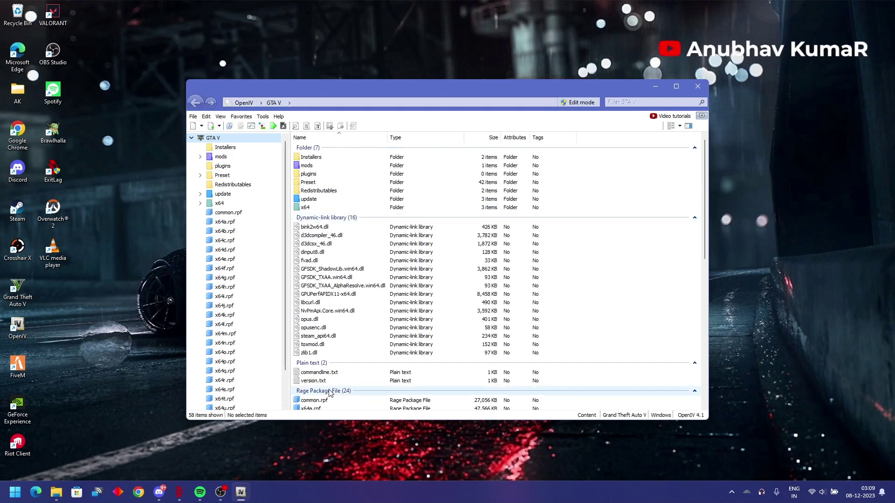
{"action": "left_click", "coordinate": [243, 493]}
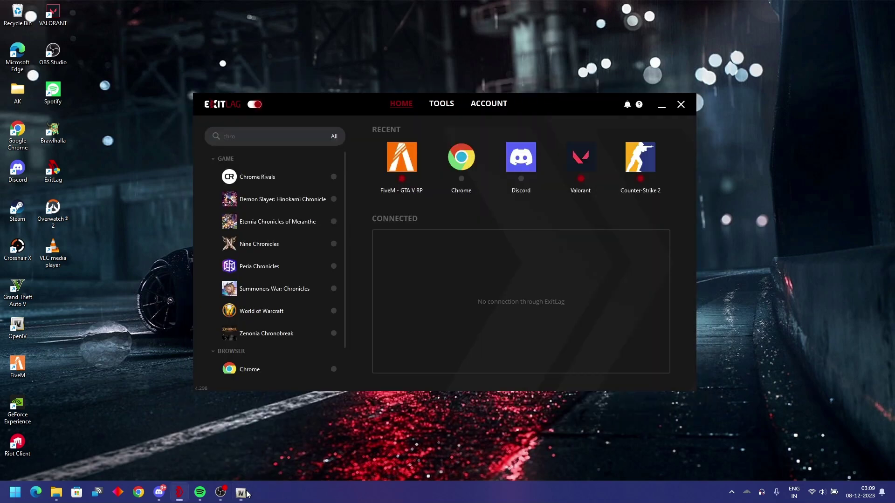
{"action": "left_click", "coordinate": [662, 108]}
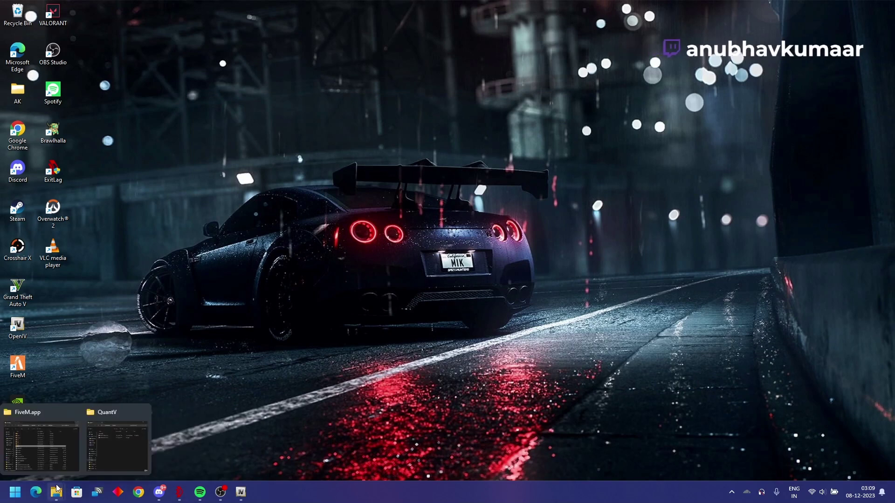
{"action": "left_click", "coordinate": [102, 438]}
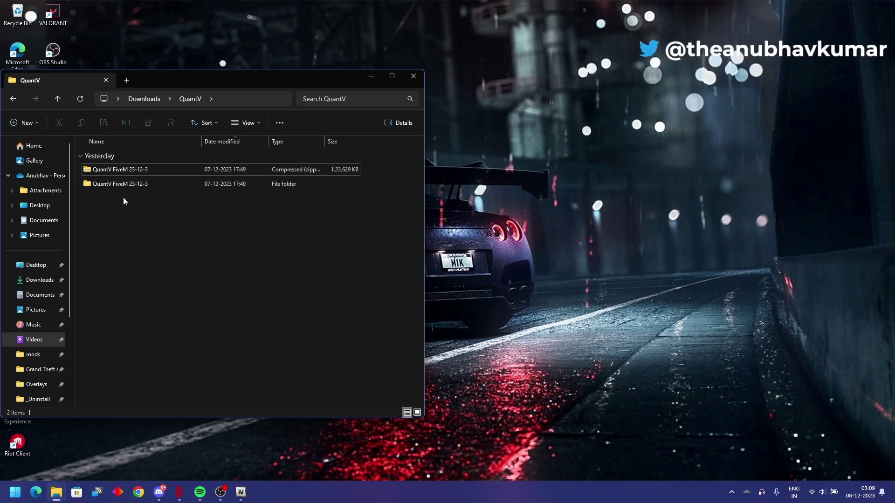
- Open QuantV FiveM 23-12-3, sort it by Name, and enter its _Install folder
{"action": "double_click", "coordinate": [156, 186]}
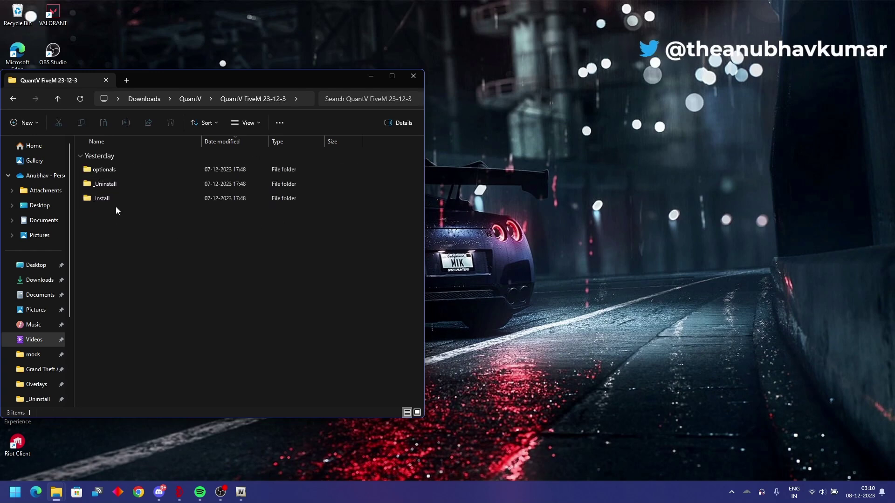
{"action": "left_click_drag", "start_coordinate": [181, 260], "coordinate": [187, 169]}
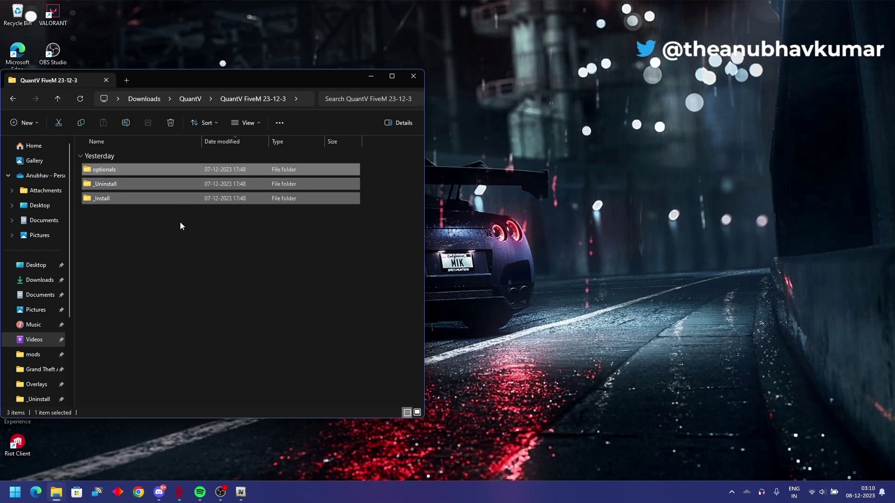
{"action": "left_click", "coordinate": [108, 141]}
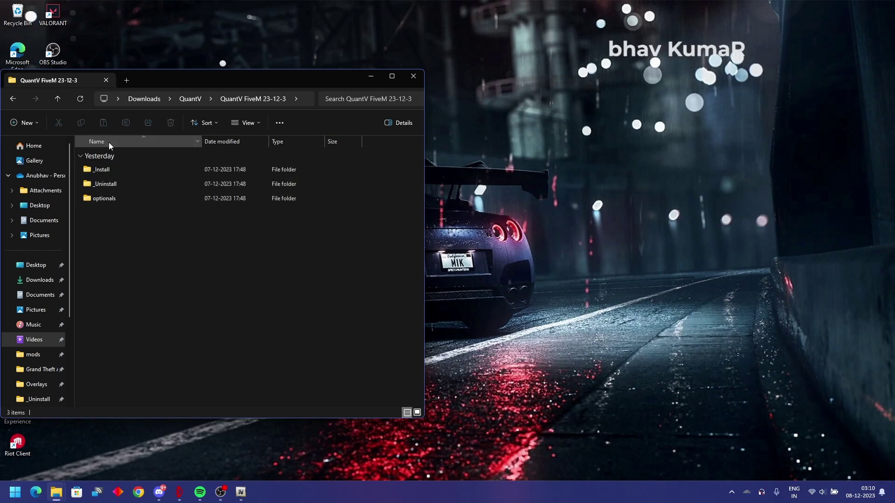
{"action": "double_click", "coordinate": [128, 172]}
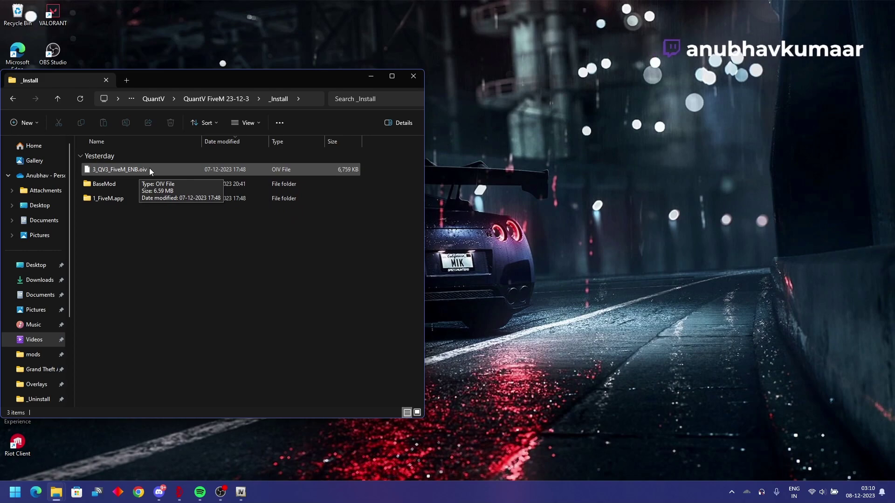
- Minimise OpenIV, open 1_FiveM.app\plugins, and close the leftover FiveM.app window
{"action": "left_click", "coordinate": [241, 492]}
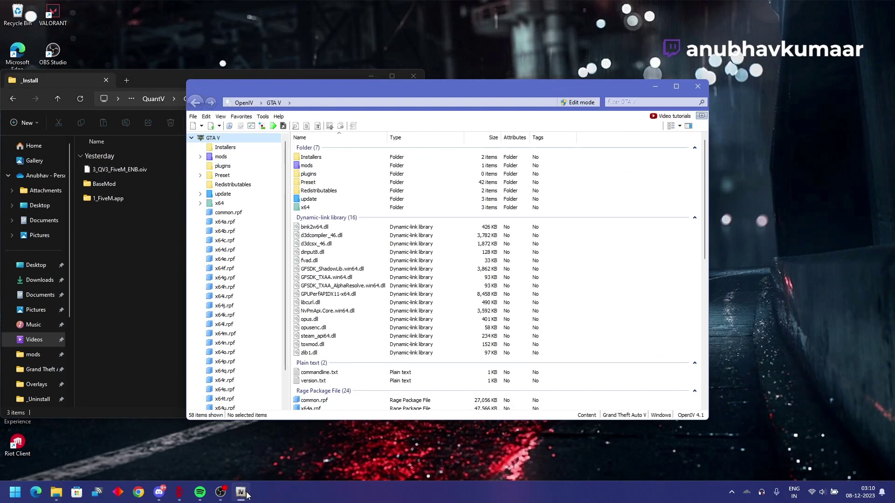
{"action": "left_click", "coordinate": [241, 493]}
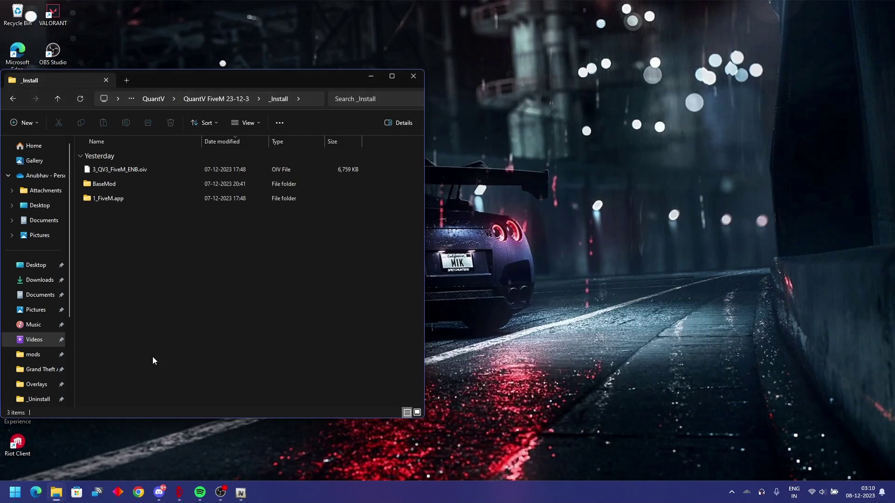
{"action": "double_click", "coordinate": [117, 198]}
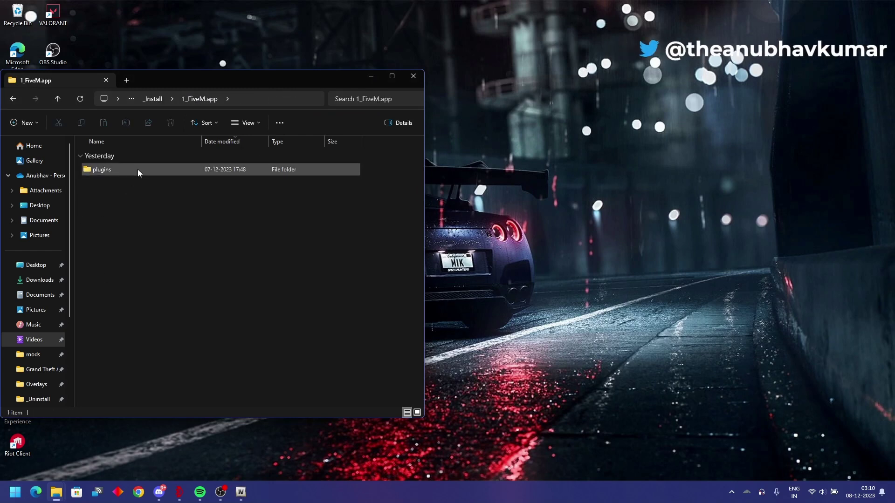
{"action": "double_click", "coordinate": [138, 170]}
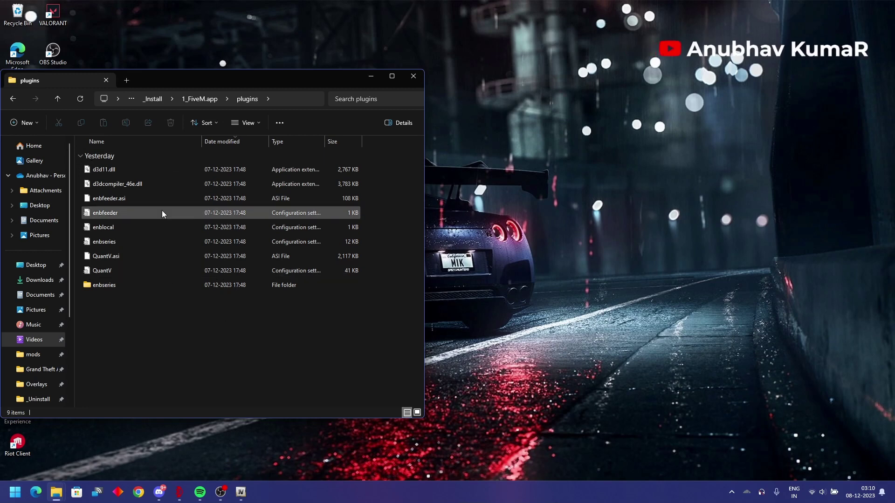
{"action": "mouse_move", "coordinate": [56, 492]}
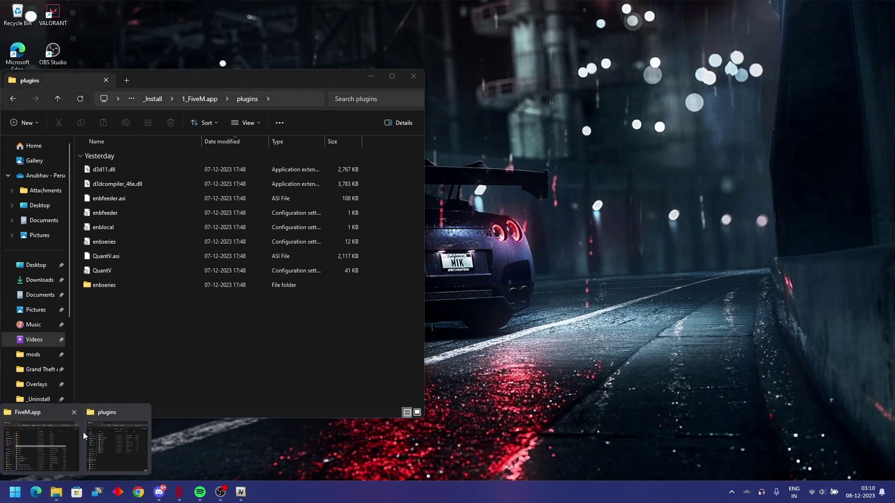
{"action": "left_click", "coordinate": [72, 413]}
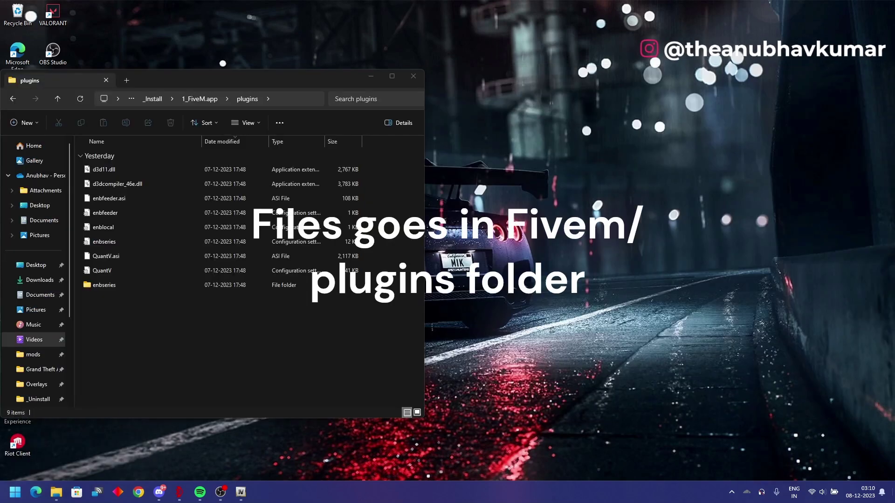
- Open the FiveM Application Data\plugins folder from the FiveM shortcut's file location
{"action": "left_click", "coordinate": [73, 413]}
{"action": "right_click", "coordinate": [15, 370]}
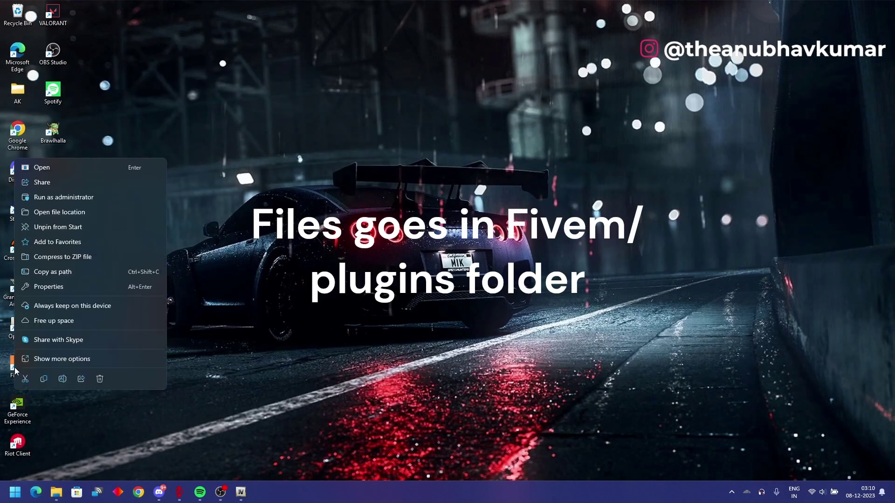
{"action": "left_click", "coordinate": [65, 213]}
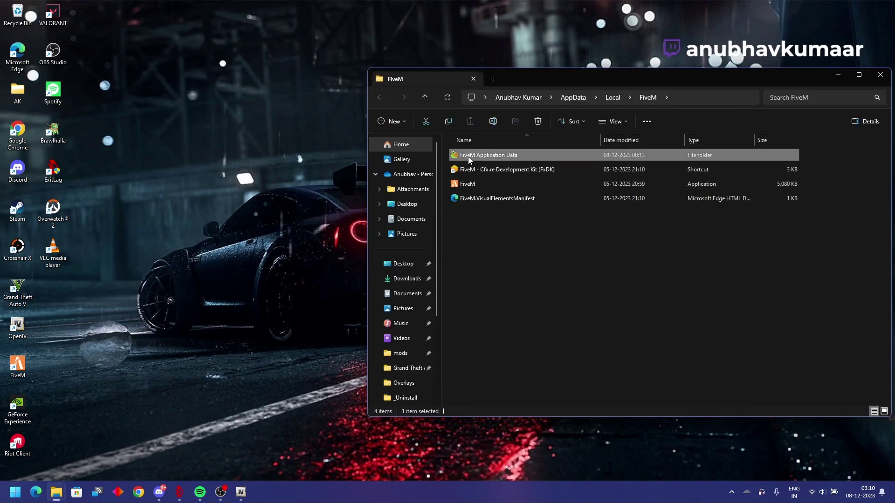
{"action": "double_click", "coordinate": [468, 156]}
{"action": "double_click", "coordinate": [512, 245]}
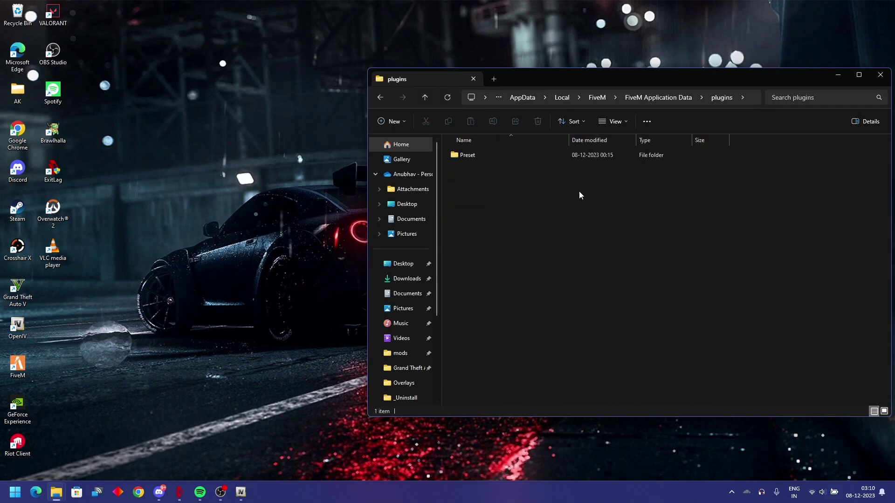
{"action": "left_click_drag", "start_coordinate": [689, 76], "coordinate": [724, 88]}
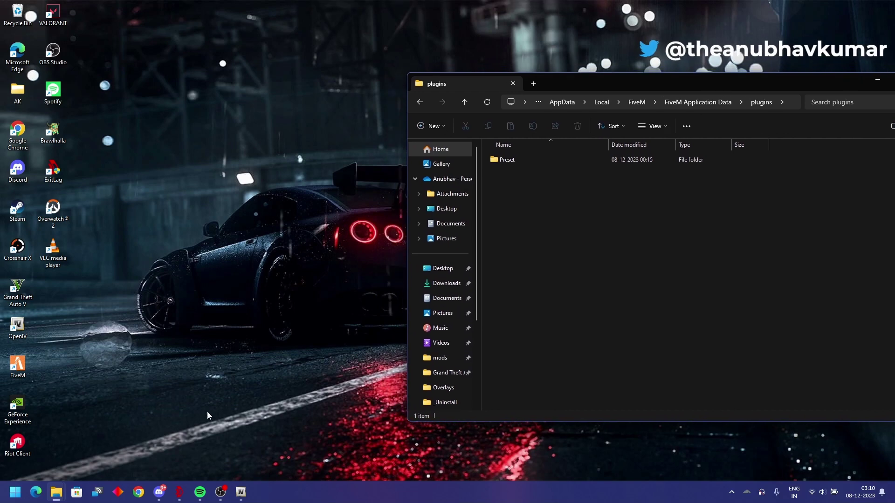
- Copy all nine QuantV plugin files into FiveM Application Data\plugins
{"action": "mouse_move", "coordinate": [51, 496]}
{"action": "left_click", "coordinate": [55, 448]}
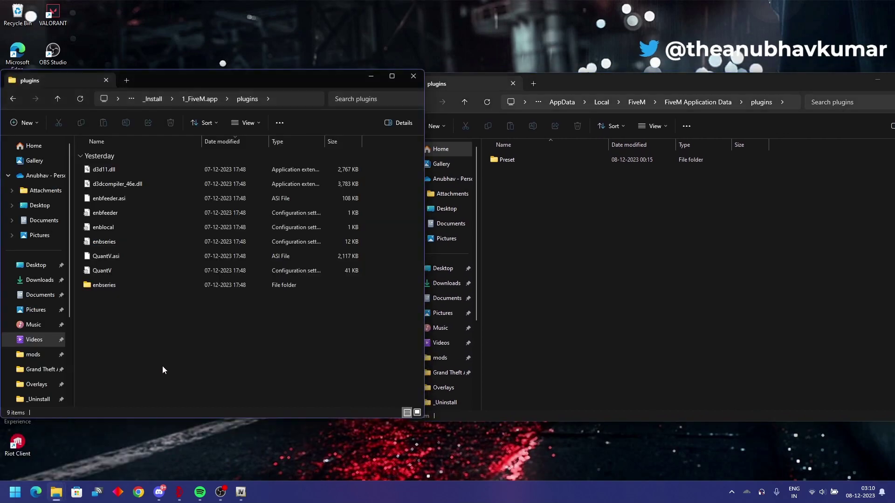
{"action": "left_click_drag", "start_coordinate": [162, 340], "coordinate": [191, 161]}
{"action": "left_click_drag", "start_coordinate": [175, 212], "coordinate": [235, 243]}
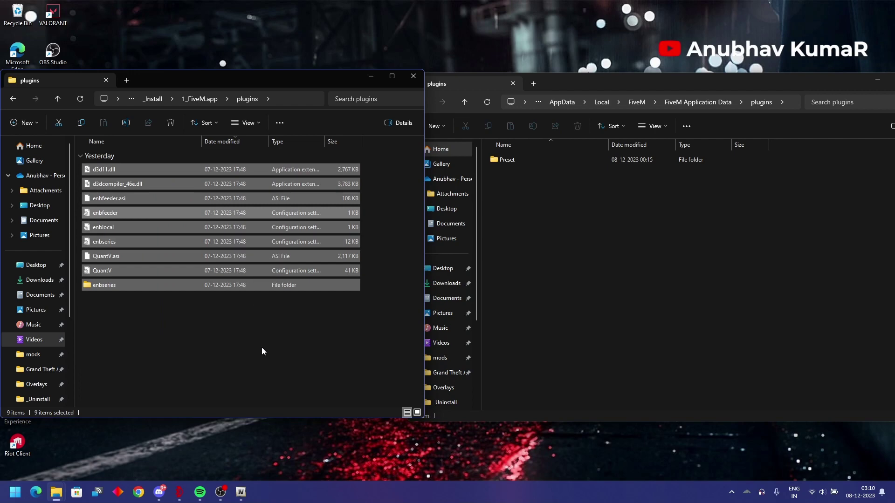
{"action": "left_click", "coordinate": [667, 261]}
{"action": "key", "text": "ctrl+v"}
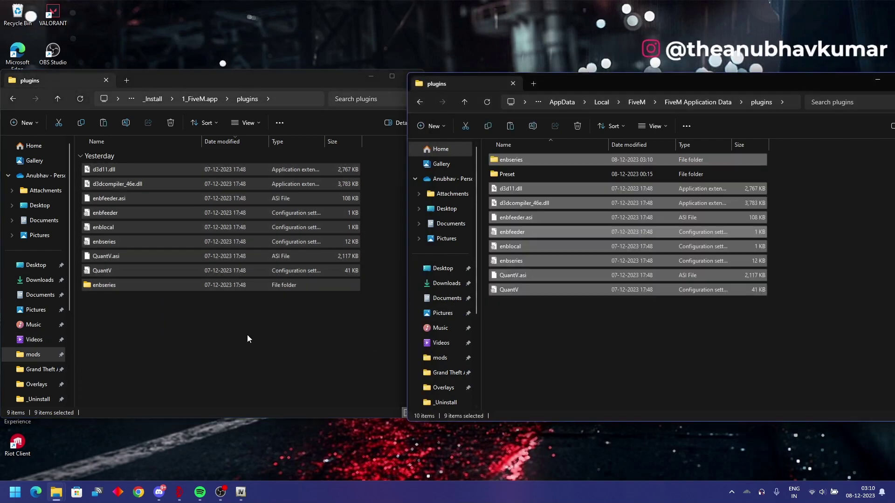
- Clear the selection and go back up to the FiveM Application Data folder
{"action": "left_click", "coordinate": [283, 336]}
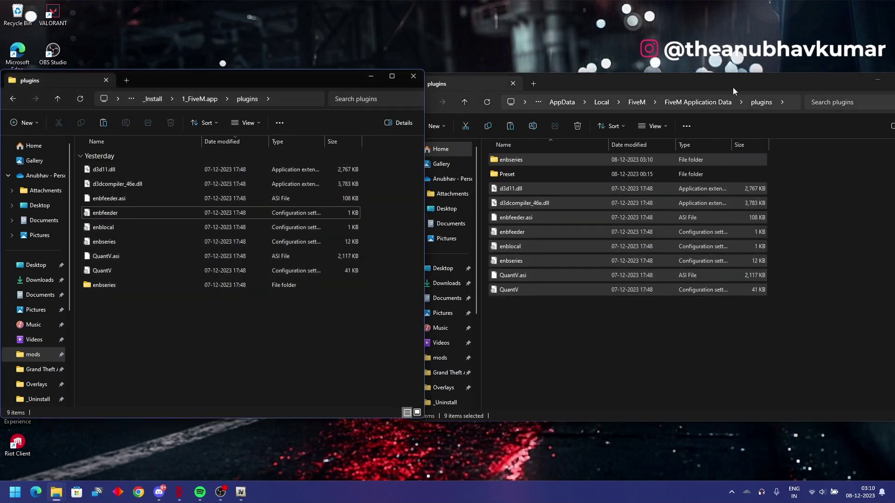
{"action": "left_click", "coordinate": [715, 102]}
{"action": "double_click", "coordinate": [530, 246]}
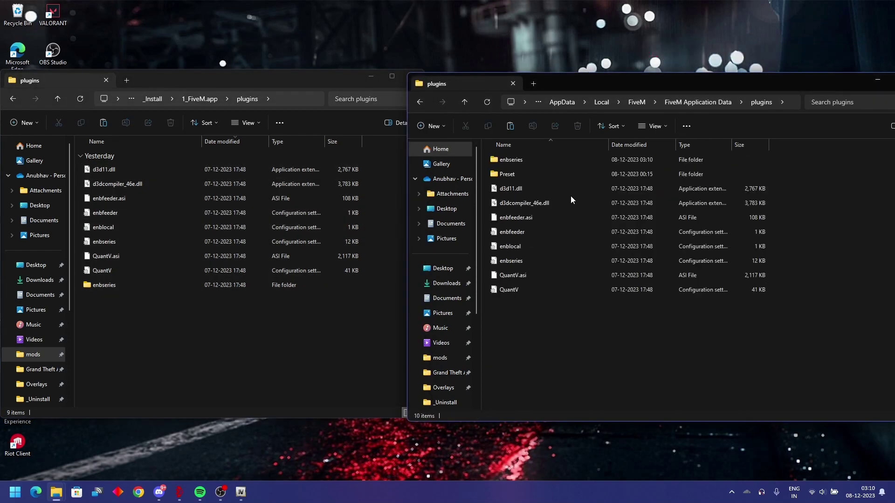
{"action": "key", "text": "alt+Left"}
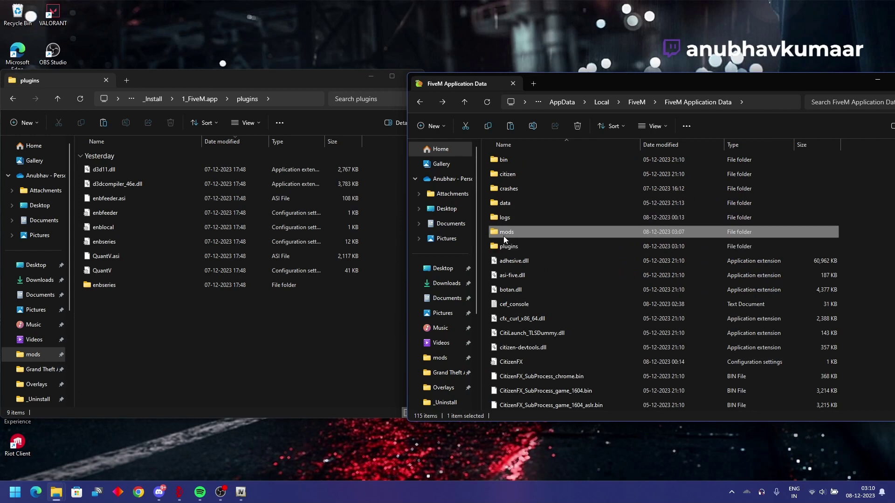
- Open FiveM's empty mods folder, then browse the mod files to BaseMod\_Install\FiveM.app
{"action": "left_click", "coordinate": [253, 305]}
{"action": "key", "text": "alt+Left"}
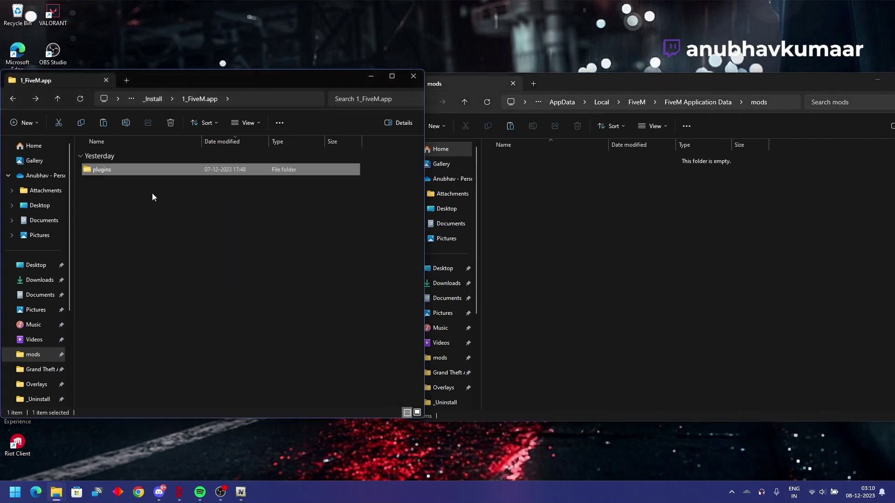
{"action": "key", "text": "alt+Left"}
{"action": "left_click", "coordinate": [58, 99]}
{"action": "left_click", "coordinate": [34, 99]}
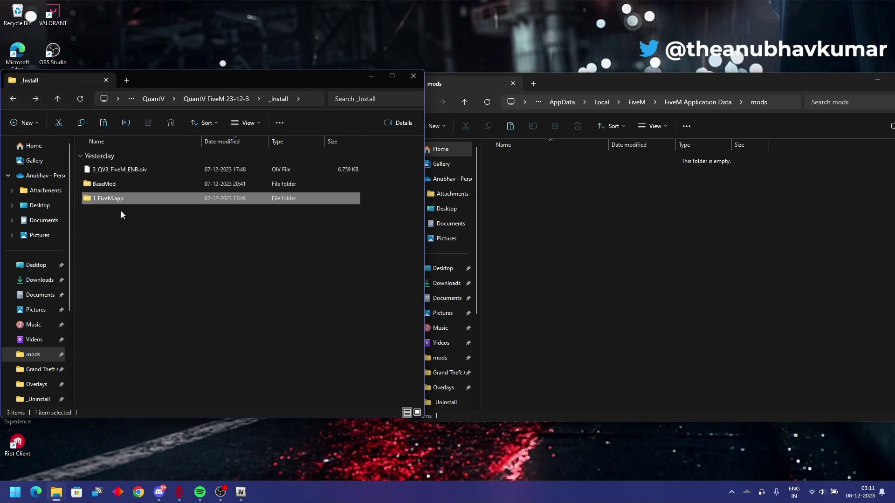
{"action": "double_click", "coordinate": [101, 182]}
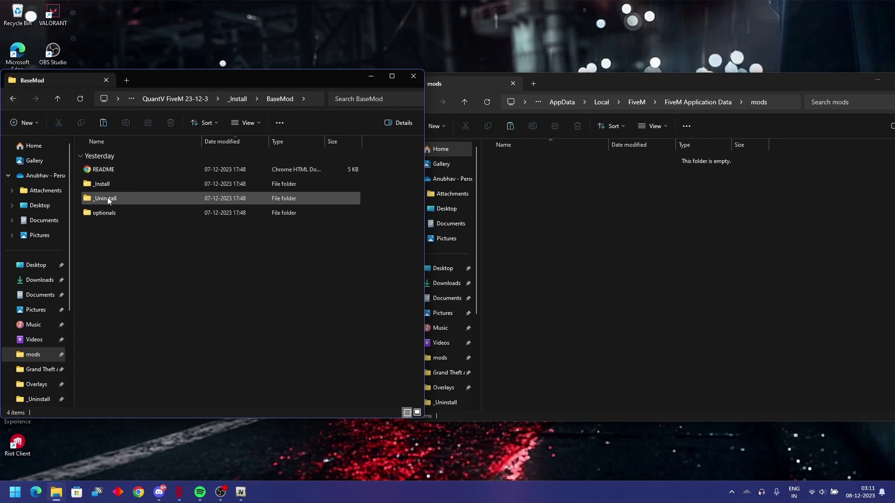
{"action": "double_click", "coordinate": [102, 183]}
{"action": "double_click", "coordinate": [136, 174]}
- Copy aBaseMod.rpf from BaseMod's mods folder into FiveM Application Data\mods
{"action": "left_click", "coordinate": [127, 171]}
{"action": "double_click", "coordinate": [127, 171]}
{"action": "left_click", "coordinate": [124, 171]}
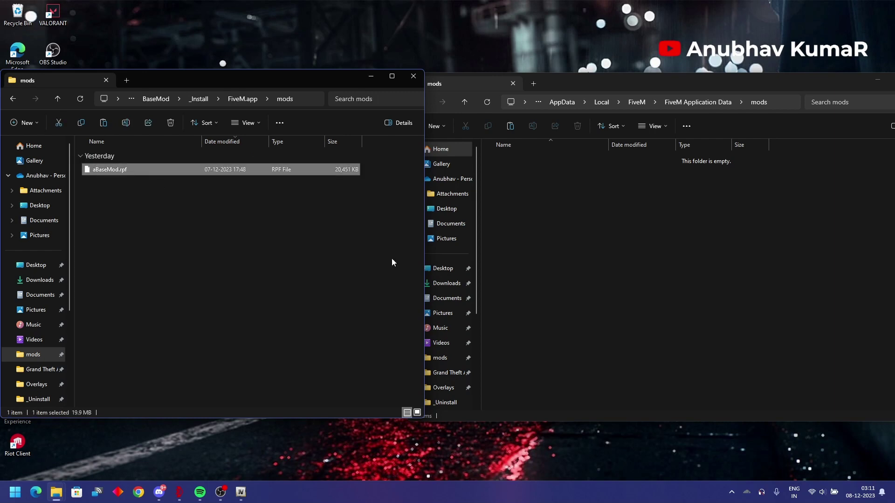
{"action": "left_click", "coordinate": [566, 206]}
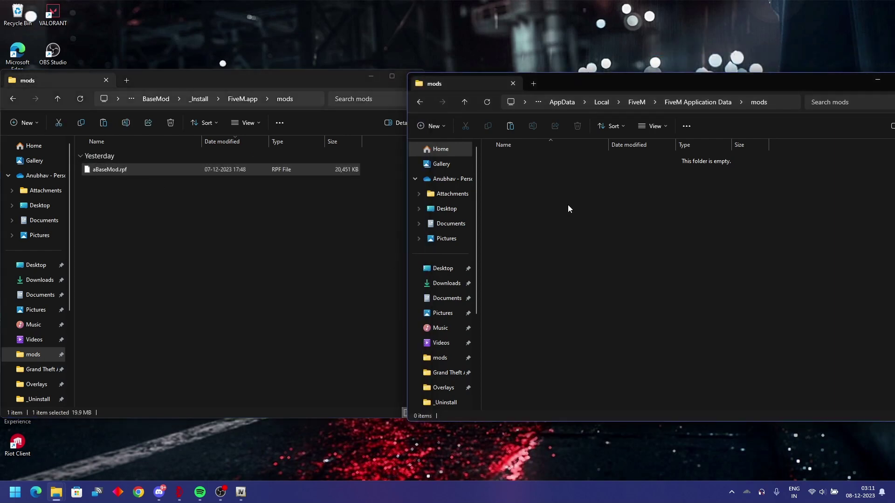
{"action": "key", "text": "ctrl+v"}
{"action": "left_click", "coordinate": [209, 206]}
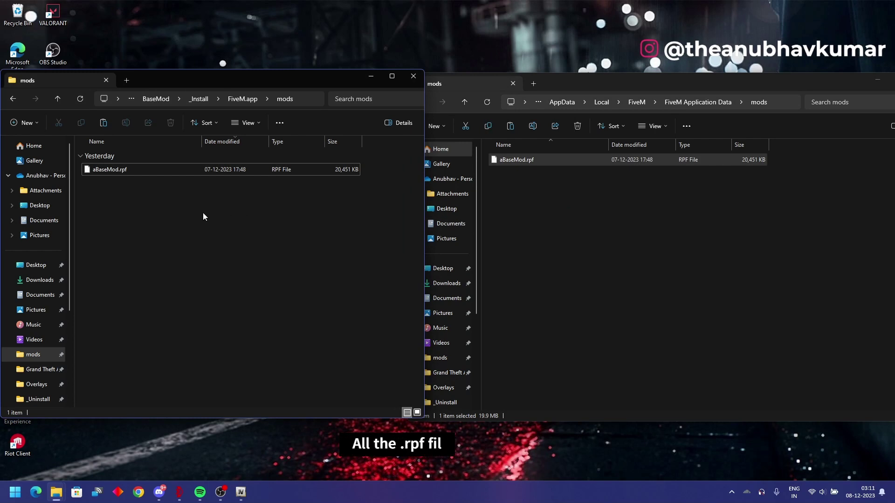
{"action": "key", "text": "alt+Left"}
{"action": "key", "text": "alt+Left"}
{"action": "key", "text": "alt+Left"}
- Open optionals\Optional presets, peek into the blizzard preset, and widen the Name column
{"action": "double_click", "coordinate": [112, 212]}
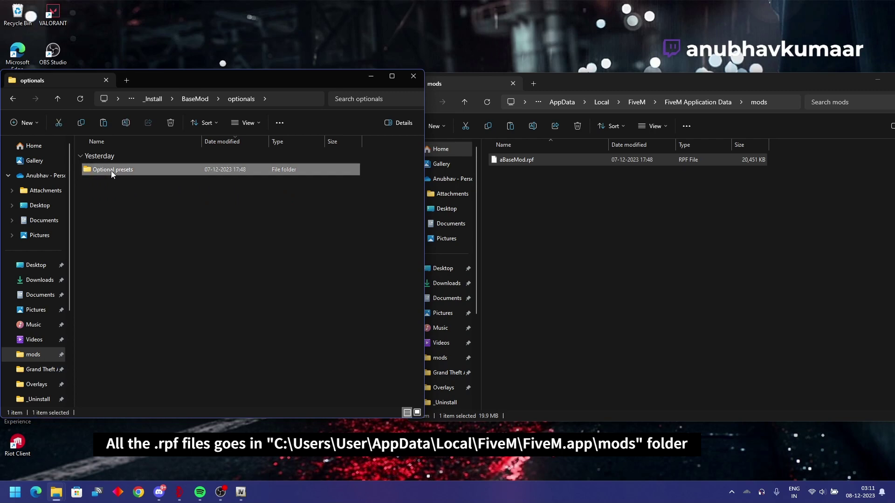
{"action": "double_click", "coordinate": [111, 171]}
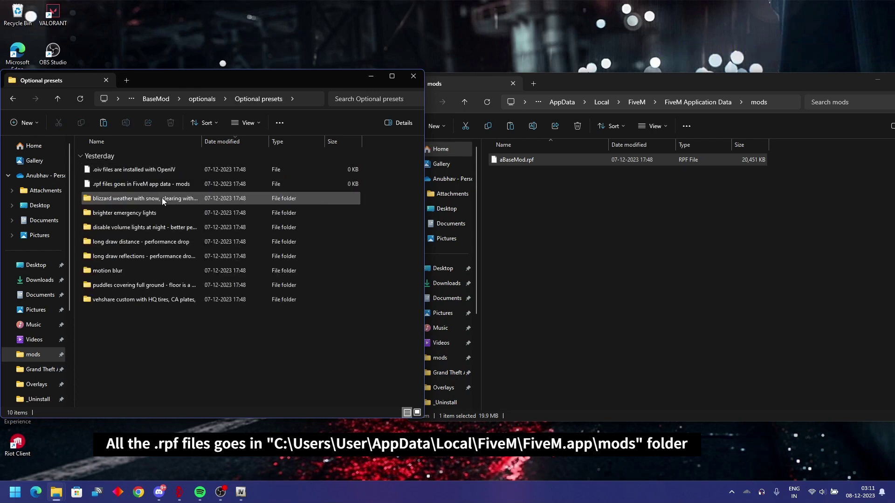
{"action": "double_click", "coordinate": [186, 200]}
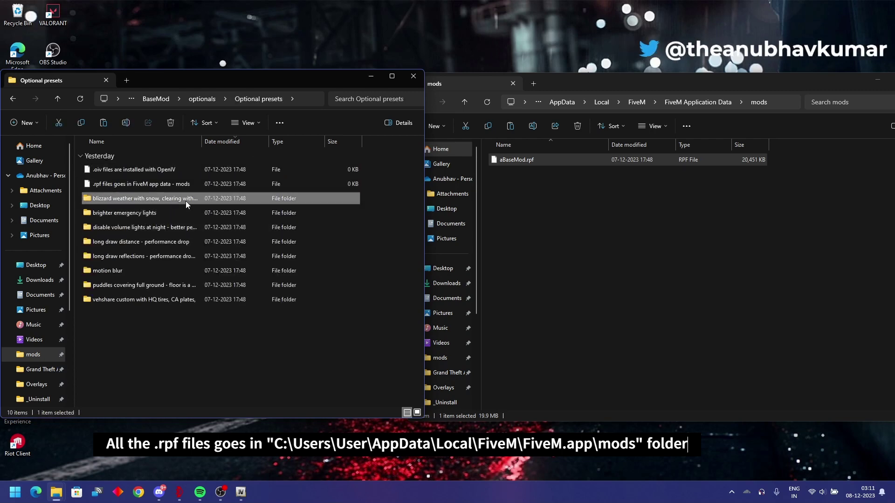
{"action": "double_click", "coordinate": [189, 173]}
{"action": "key", "text": "alt+Left"}
{"action": "key", "text": "alt+Left"}
{"action": "left_click_drag", "start_coordinate": [201, 141], "coordinate": [243, 142]}
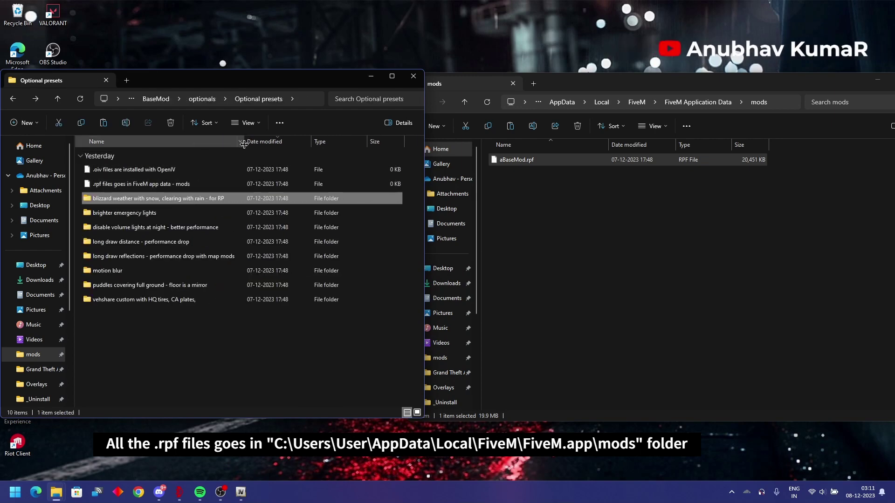
- Copy QV3_bright_lights.rpf from the brighter emergency lights preset into FiveM's mods folder
{"action": "double_click", "coordinate": [170, 212]}
{"action": "double_click", "coordinate": [155, 182]}
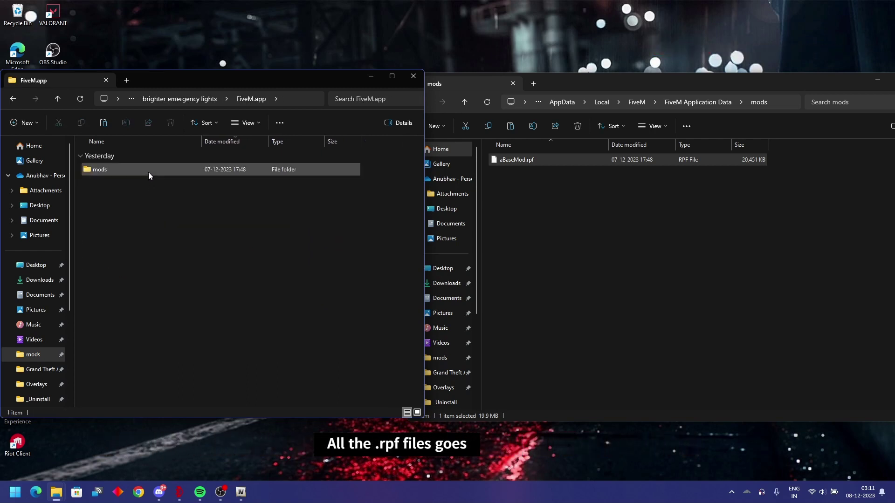
{"action": "left_click", "coordinate": [149, 174]}
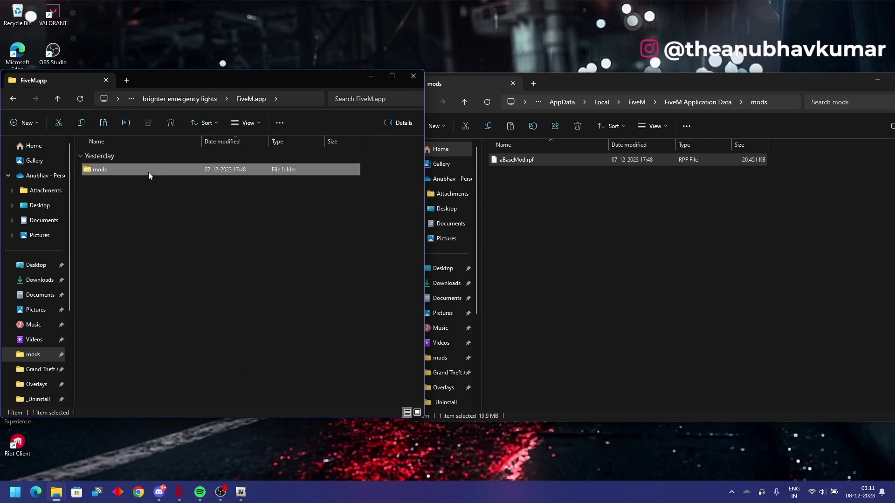
{"action": "double_click", "coordinate": [148, 172]}
{"action": "left_click", "coordinate": [160, 172]}
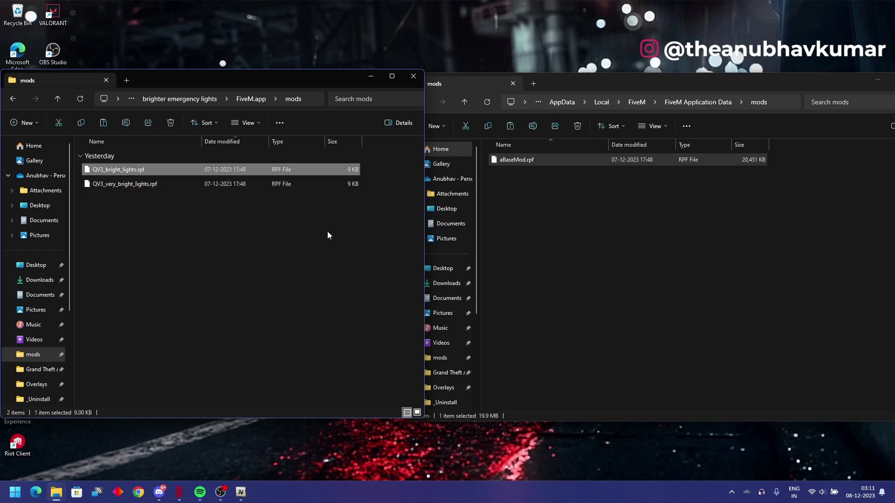
{"action": "left_click", "coordinate": [707, 230]}
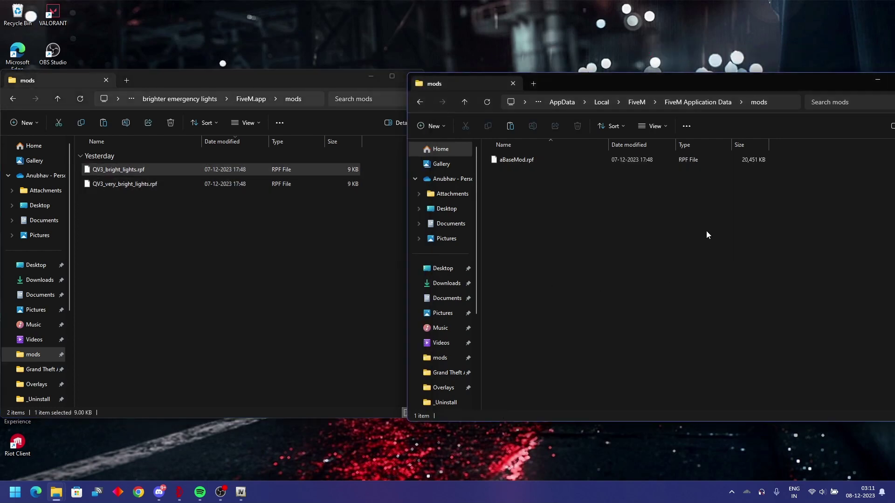
{"action": "key", "text": "ctrl+v"}
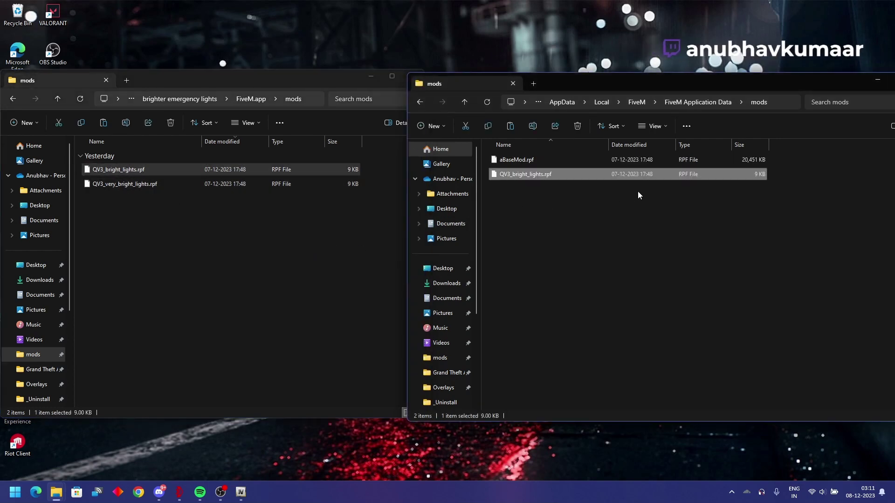
- Recheck the two light files in the brighter emergency lights preset's mods folder
{"action": "left_click", "coordinate": [155, 247]}
{"action": "key", "text": "BackSpace"}
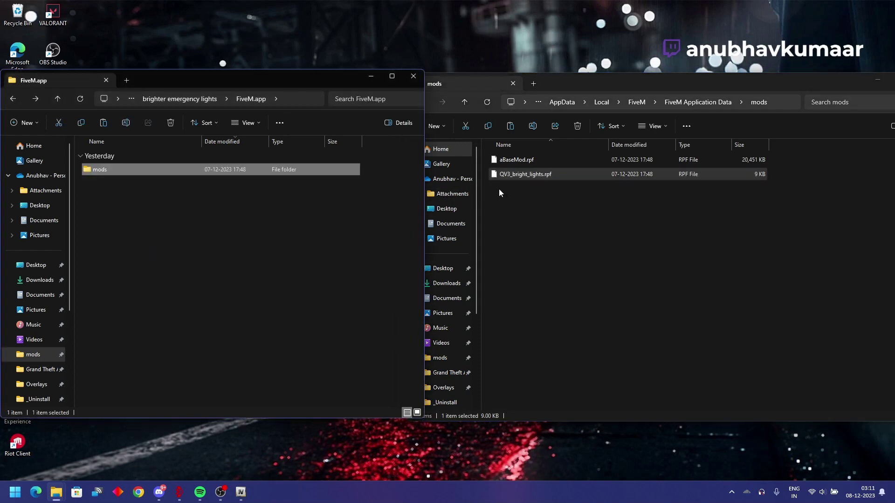
{"action": "key", "text": "BackSpace"}
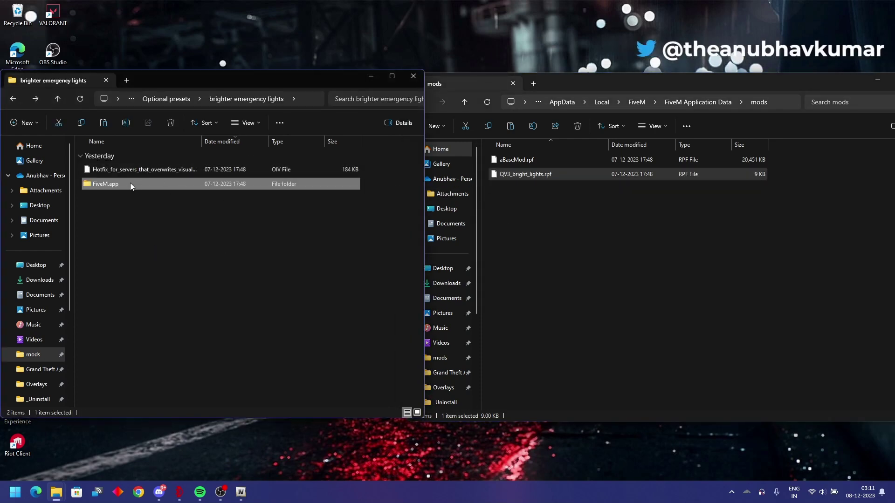
{"action": "double_click", "coordinate": [127, 183]}
{"action": "double_click", "coordinate": [130, 175]}
{"action": "key", "text": "BackSpace"}
{"action": "key", "text": "BackSpace"}
{"action": "key", "text": "BackSpace"}
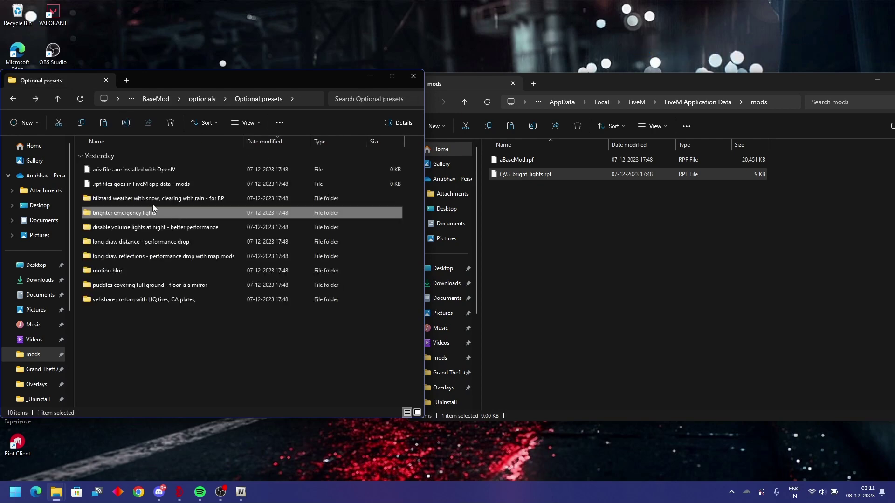
- Select QV3_disable_volume_lights.rpf in the disable volume lights preset's FiveM.app\mods folder
{"action": "double_click", "coordinate": [149, 229]}
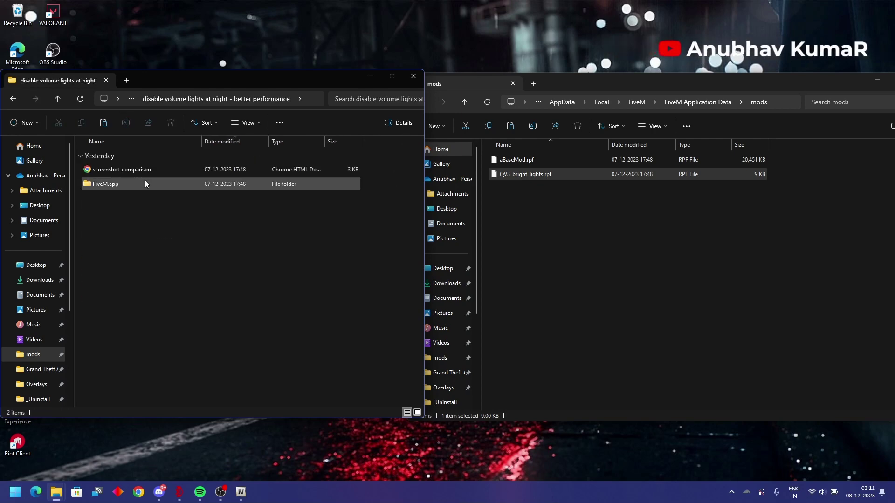
{"action": "double_click", "coordinate": [134, 184]}
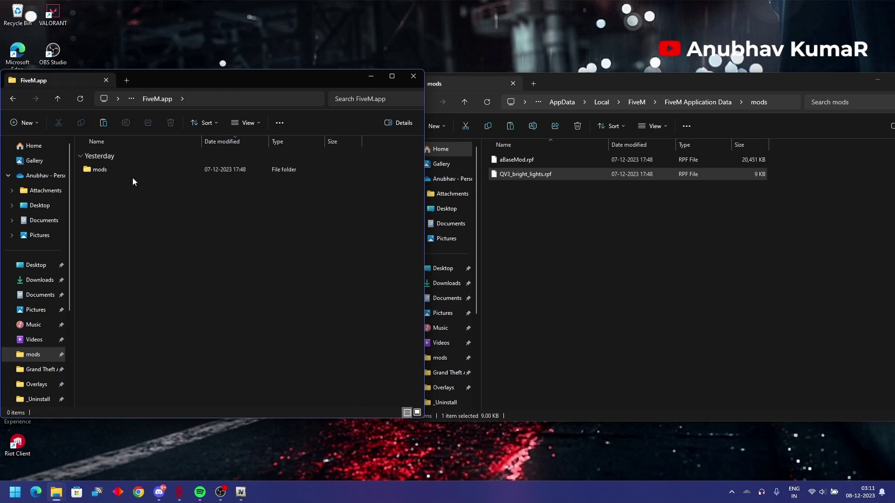
{"action": "double_click", "coordinate": [132, 172]}
{"action": "left_click", "coordinate": [133, 172]}
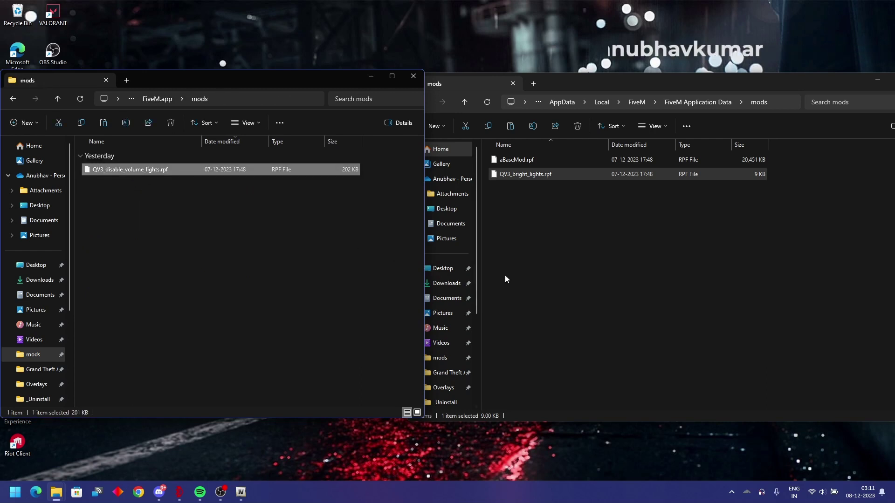
{"action": "left_click", "coordinate": [666, 254]}
- Paste QV3_disable_volume_lights.rpf, then compare the default and disabled volume-lights screenshots in Chrome
{"action": "key", "text": "ctrl+v"}
{"action": "left_click", "coordinate": [220, 225]}
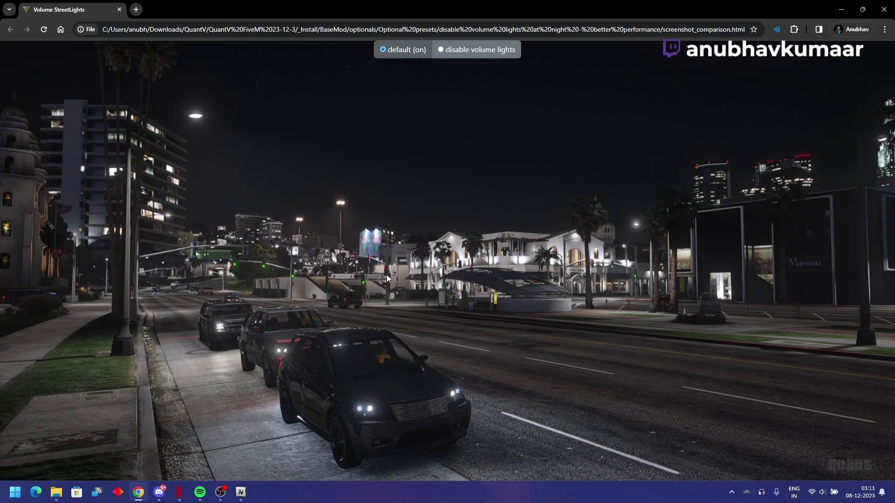
{"action": "left_click", "coordinate": [469, 55]}
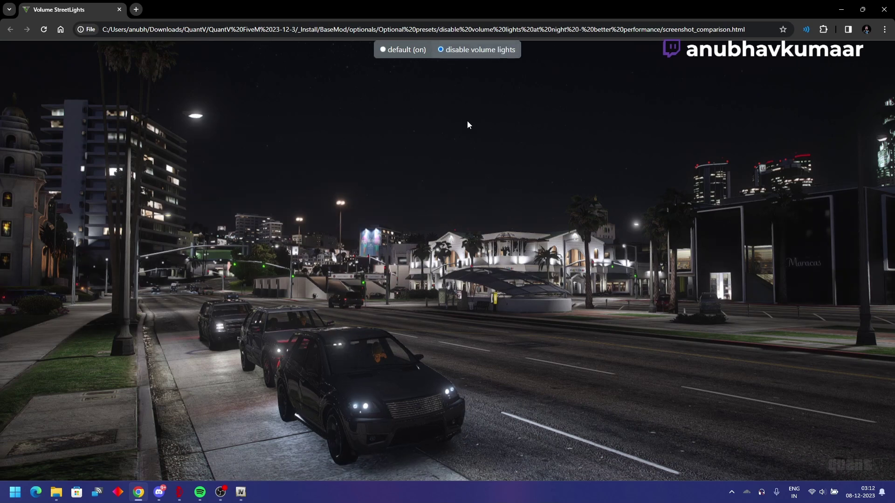
{"action": "key", "text": "Left"}
{"action": "key", "text": "Right"}
{"action": "left_click", "coordinate": [400, 55]}
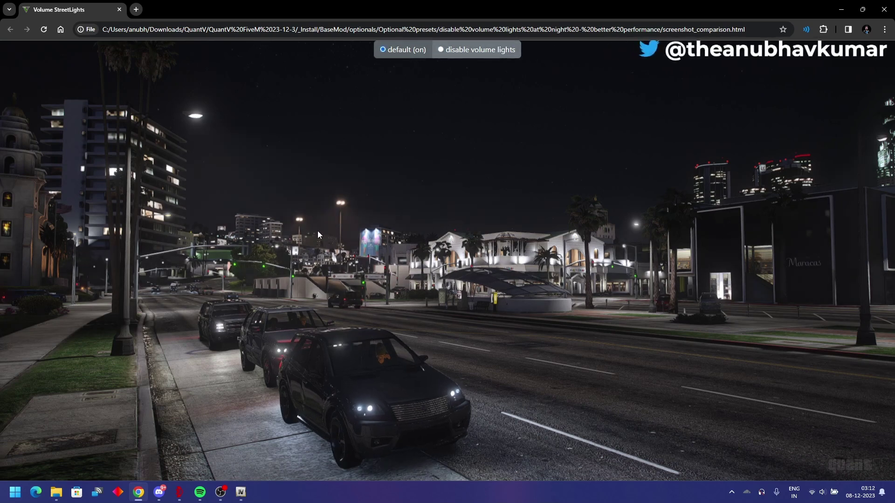
{"action": "left_click", "coordinate": [884, 9]}
- Return to Optional presets, look over the long draw presets, and open the motion blur preset
{"action": "left_click", "coordinate": [225, 228]}
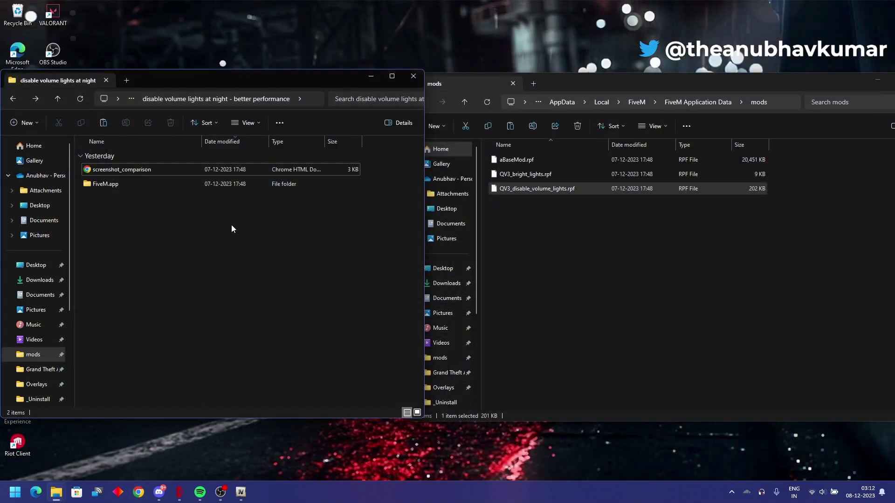
{"action": "key", "text": "alt+Up"}
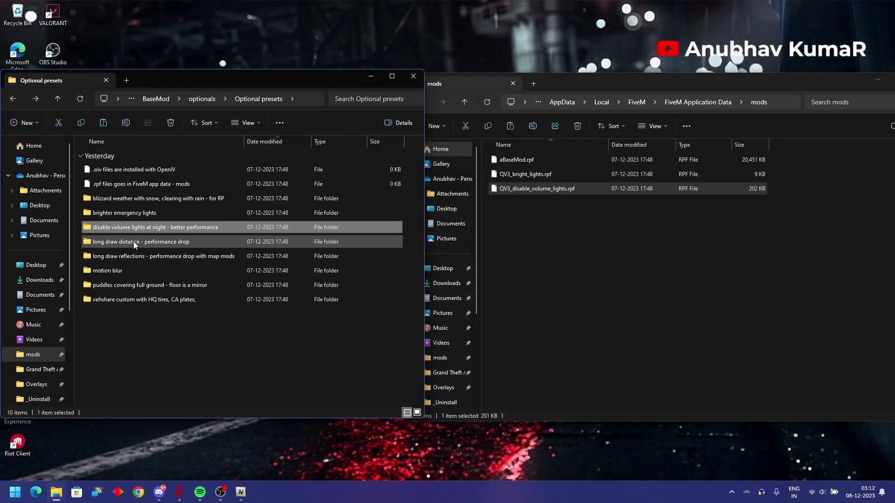
{"action": "left_click", "coordinate": [134, 243]}
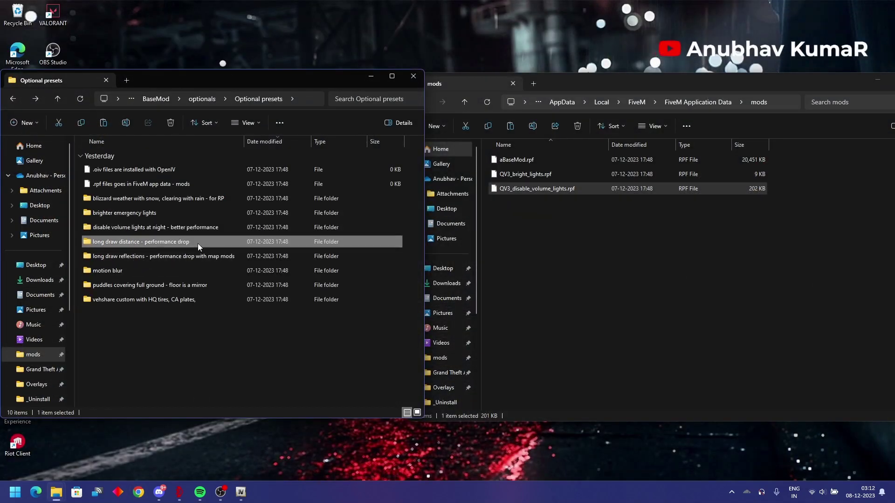
{"action": "left_click", "coordinate": [133, 258]}
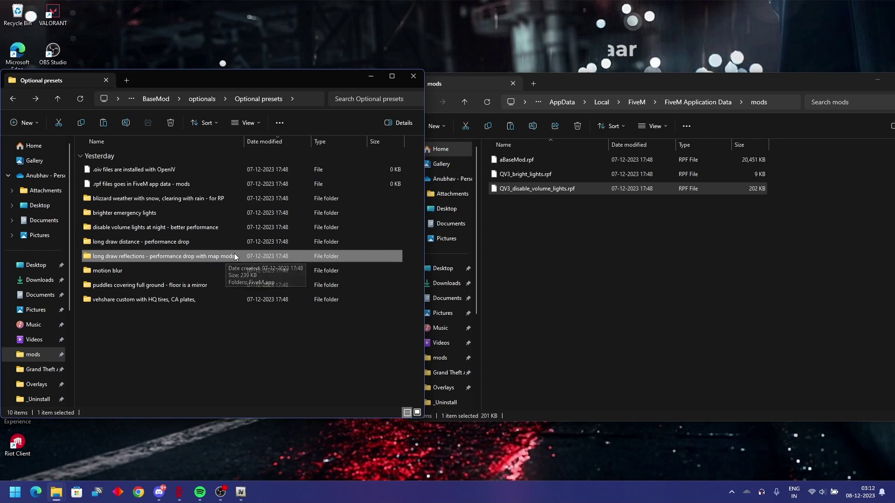
{"action": "left_click", "coordinate": [169, 275]}
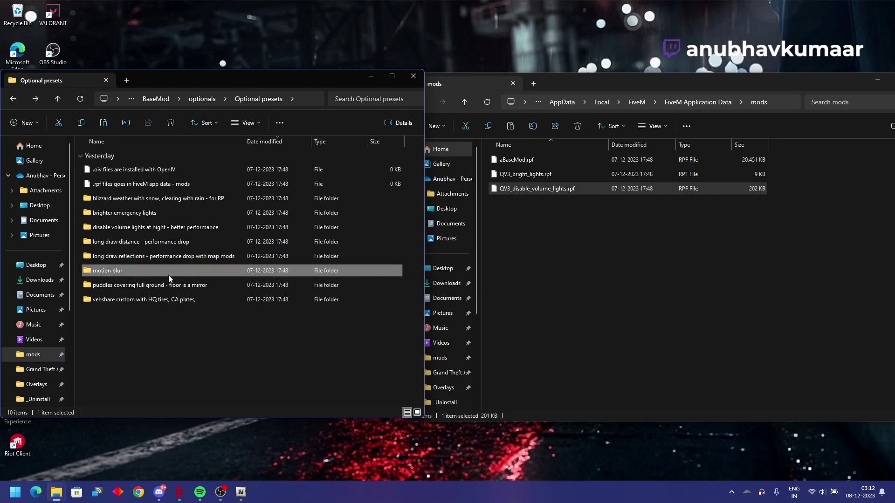
{"action": "double_click", "coordinate": [169, 275]}
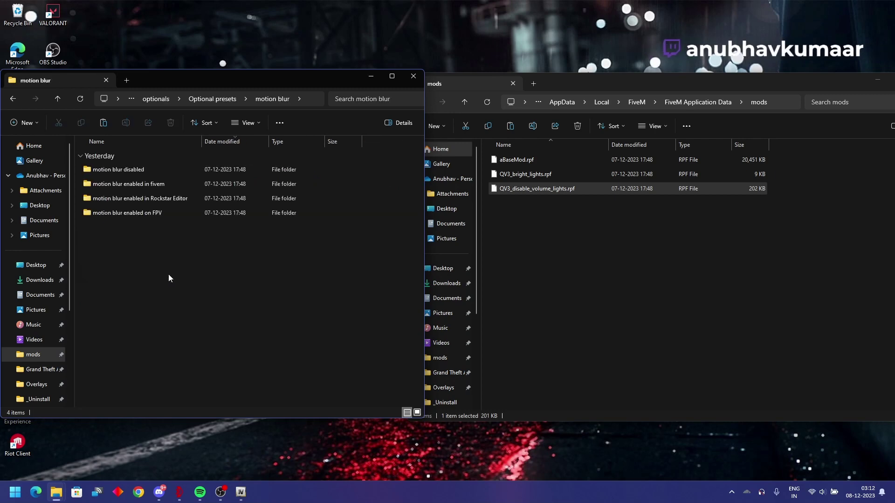
- Copy QV3_motionblur_enabled.rpf from motion blur enabled in fivem into FiveM's mods folder
{"action": "left_click", "coordinate": [181, 188]}
{"action": "double_click", "coordinate": [180, 186]}
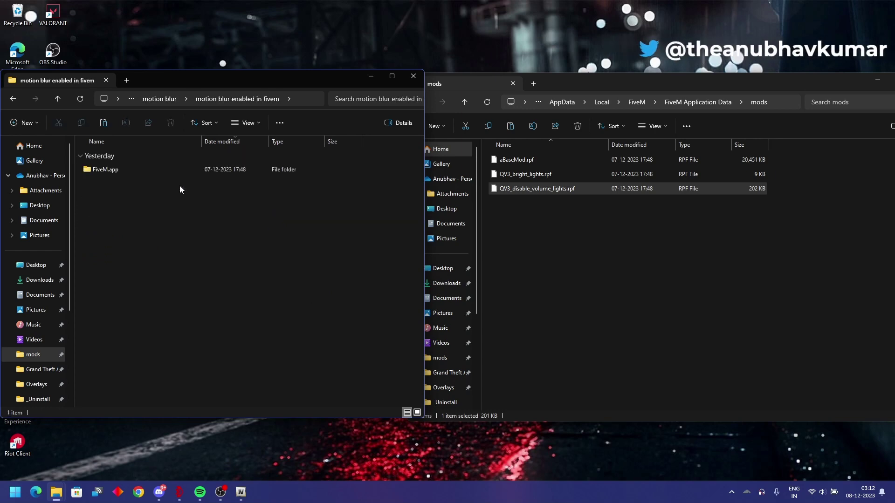
{"action": "double_click", "coordinate": [138, 172]}
{"action": "double_click", "coordinate": [138, 173]}
{"action": "left_click", "coordinate": [138, 173]}
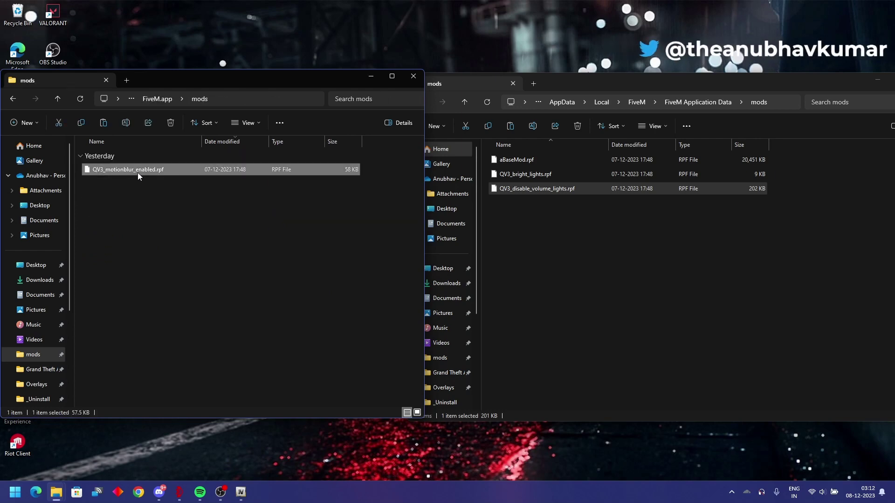
{"action": "left_click", "coordinate": [612, 236]}
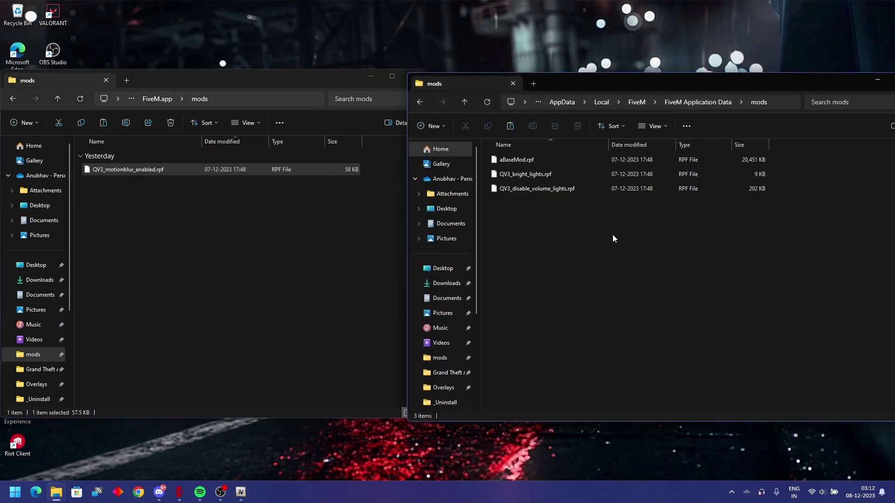
{"action": "key", "text": "ctrl+v"}
{"action": "left_click", "coordinate": [224, 251]}
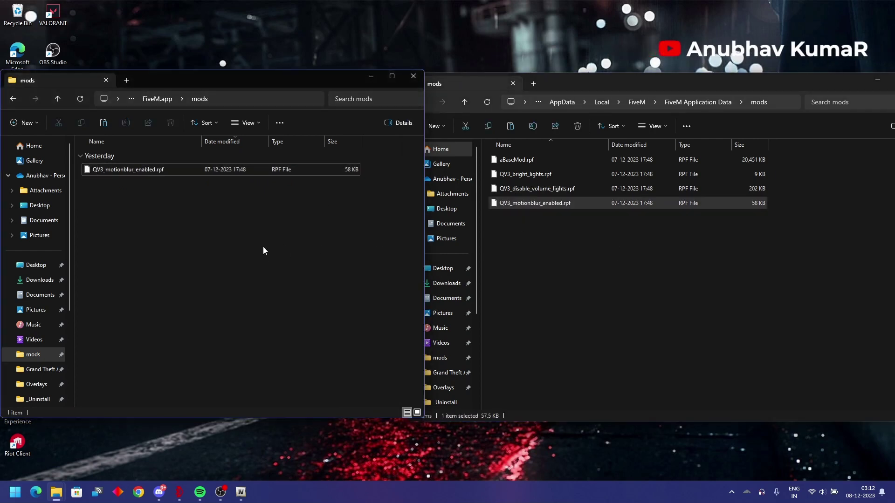
{"action": "key", "text": "alt+Left"}
{"action": "key", "text": "alt+Left"}
{"action": "key", "text": "alt+Left"}
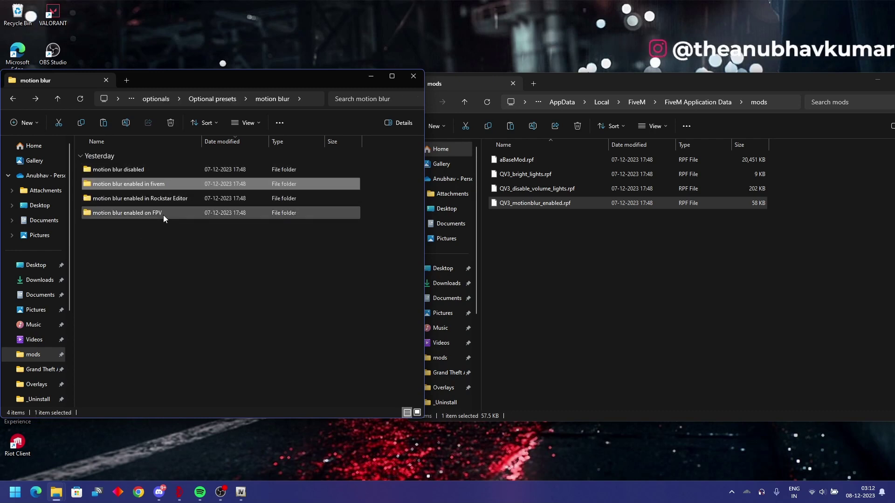
- Inspect the motion blur on FPV and puddles covering full ground presets without copying anything
{"action": "double_click", "coordinate": [163, 214]}
{"action": "left_click", "coordinate": [141, 174]}
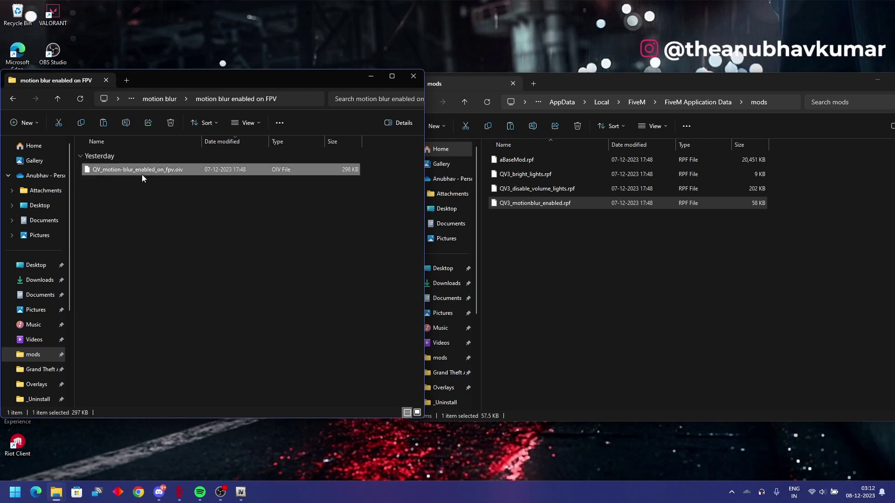
{"action": "left_click", "coordinate": [177, 263]}
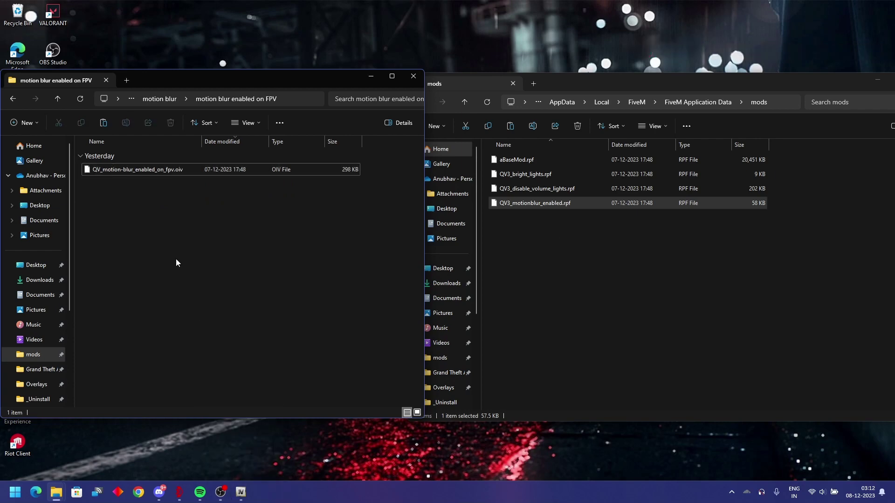
{"action": "key", "text": "alt+Left"}
{"action": "key", "text": "alt+Left"}
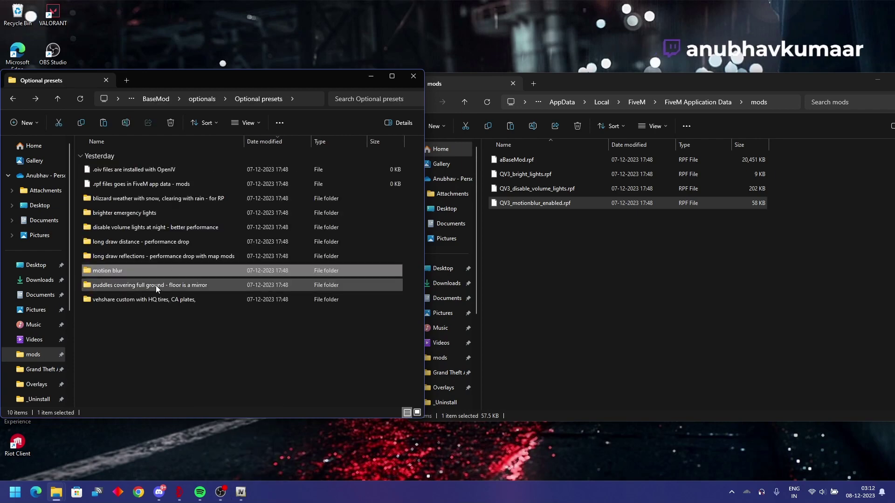
{"action": "double_click", "coordinate": [156, 286]}
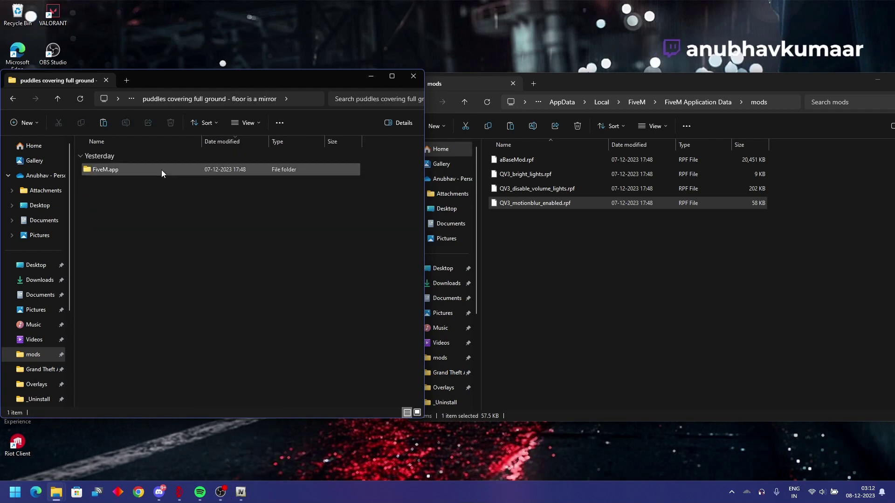
{"action": "double_click", "coordinate": [161, 169]}
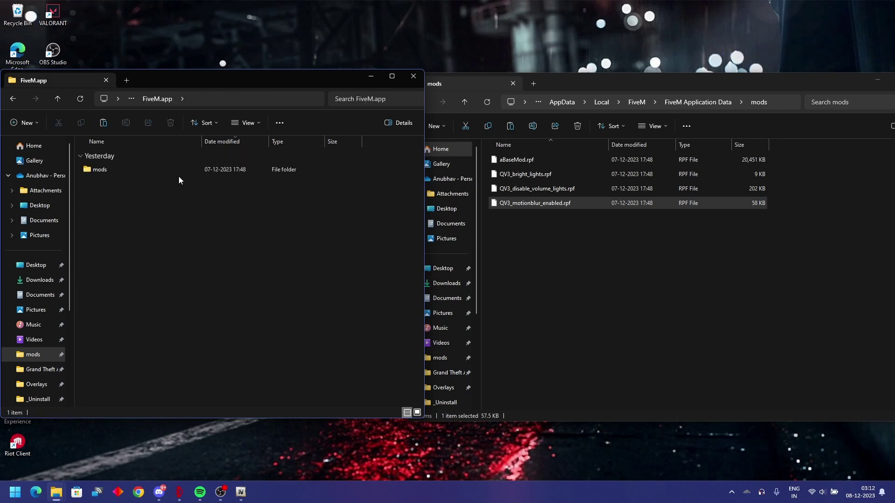
{"action": "double_click", "coordinate": [179, 172]}
{"action": "key", "text": "alt+Left"}
{"action": "key", "text": "alt+Left"}
{"action": "key", "text": "alt+Left"}
- Copy QV3_custom_vehshare.rpf from the vehshare custom with HQ tires preset into FiveM's mods folder
{"action": "double_click", "coordinate": [163, 299]}
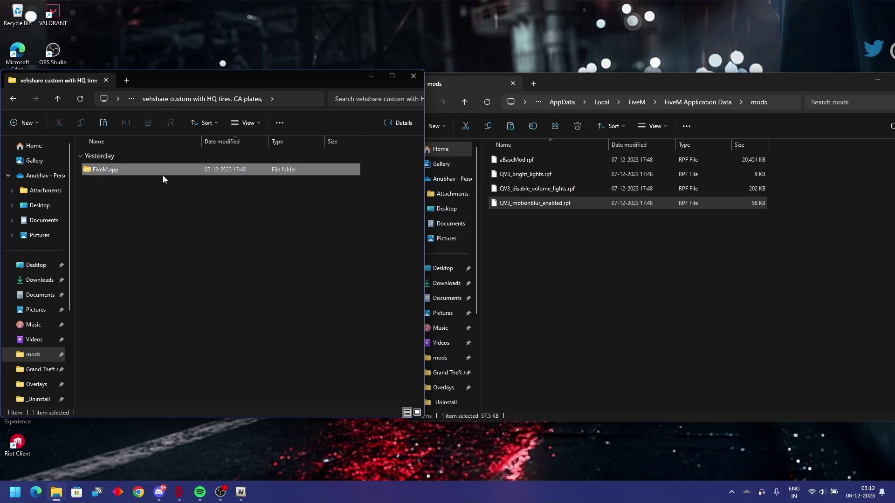
{"action": "double_click", "coordinate": [163, 172]}
{"action": "double_click", "coordinate": [163, 172]}
{"action": "left_click", "coordinate": [163, 173]}
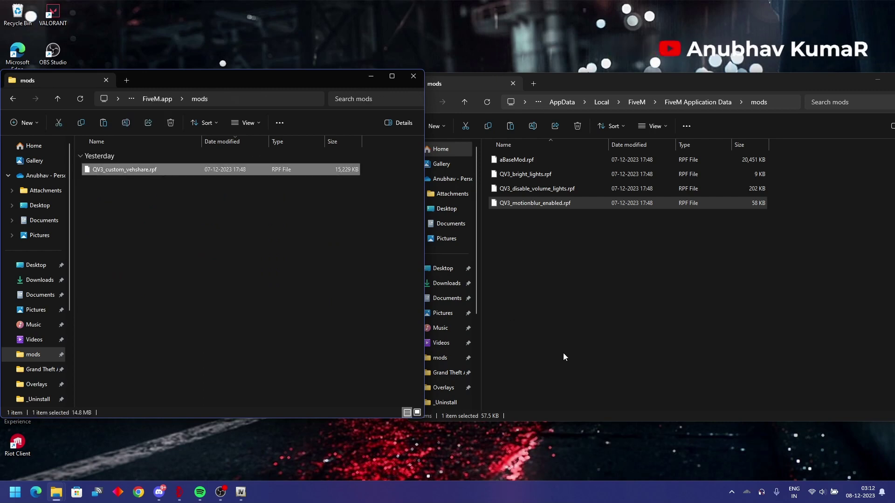
{"action": "left_click", "coordinate": [734, 346]}
{"action": "key", "text": "ctrl+v"}
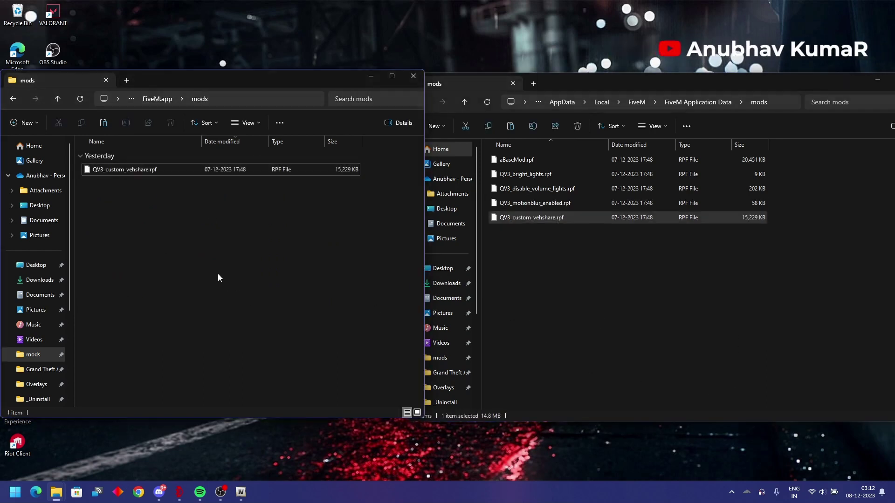
{"action": "key", "text": "alt+Up"}
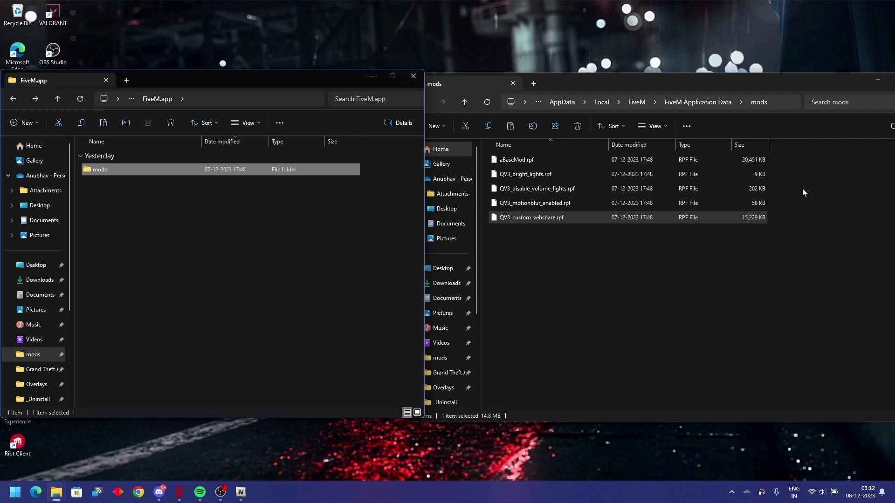
- Minimise the FiveM mods window, peek into 1_FiveM.app\plugins, and return to QuantV FiveM 23-12-3
{"action": "left_click", "coordinate": [878, 89]}
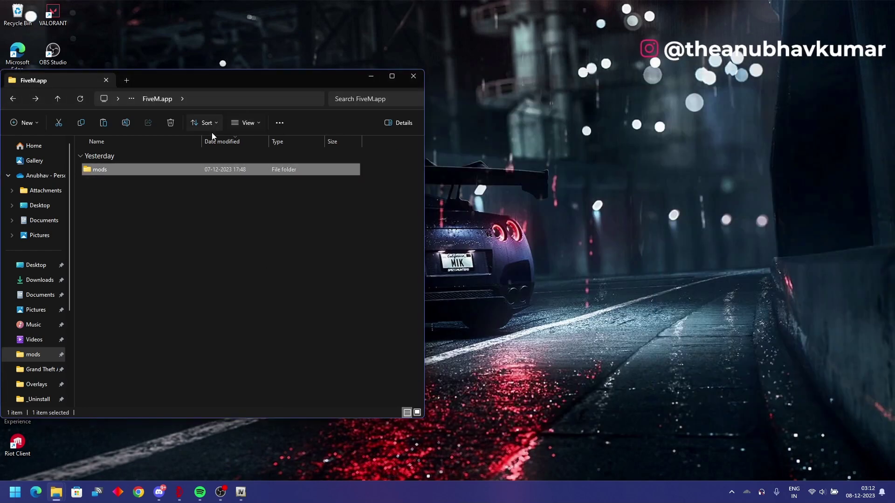
{"action": "key", "text": "alt+Left"}
{"action": "key", "text": "alt+Left"}
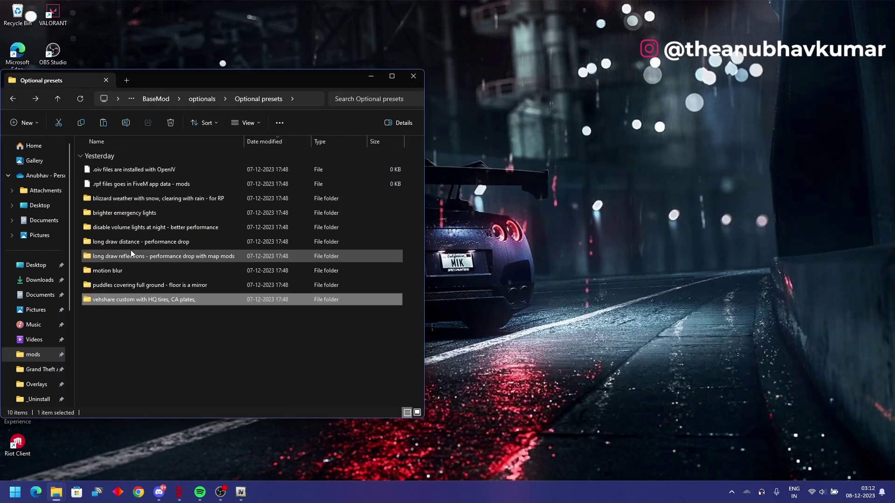
{"action": "key", "text": "alt+Up"}
{"action": "key", "text": "alt+Up"}
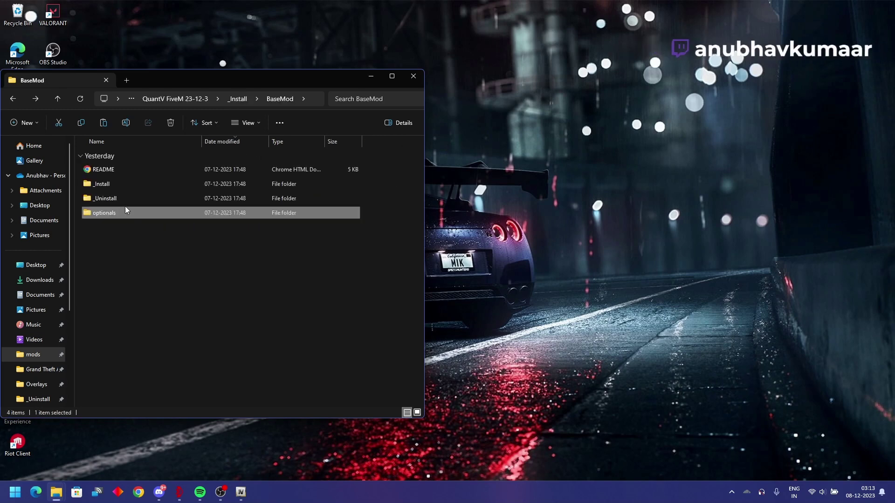
{"action": "key", "text": "alt+Up"}
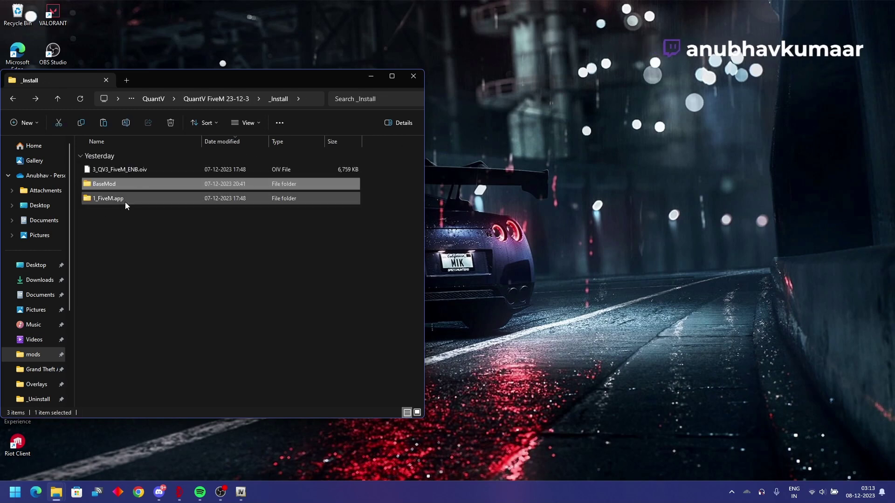
{"action": "double_click", "coordinate": [125, 202]}
{"action": "double_click", "coordinate": [130, 169]}
{"action": "key", "text": "alt+Up"}
{"action": "key", "text": "alt+Up"}
{"action": "key", "text": "alt+Up"}
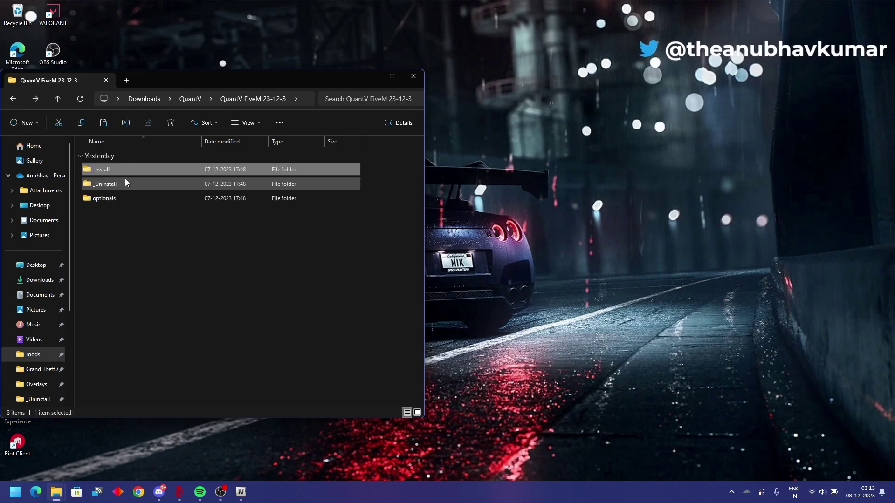
{"action": "double_click", "coordinate": [127, 168]}
{"action": "key", "text": "alt+Up"}
{"action": "key", "text": "alt+Up"}
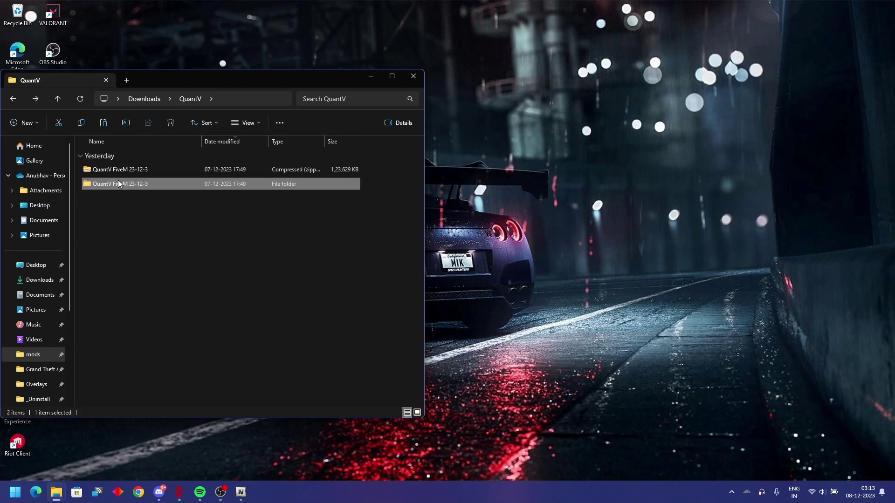
{"action": "double_click", "coordinate": [117, 188]}
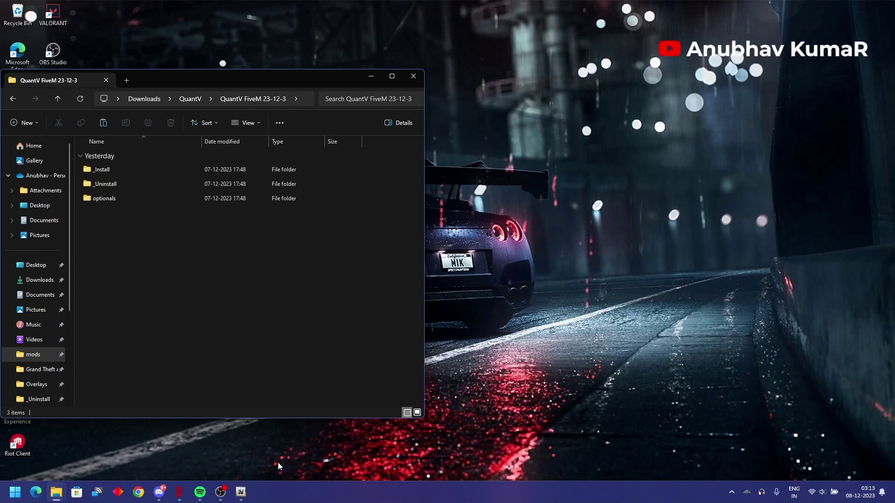
- Start OpenIV's Package Installer and browse to Downloads > QuantV > QuantV FiveM 23-12-3
{"action": "left_click", "coordinate": [241, 491]}
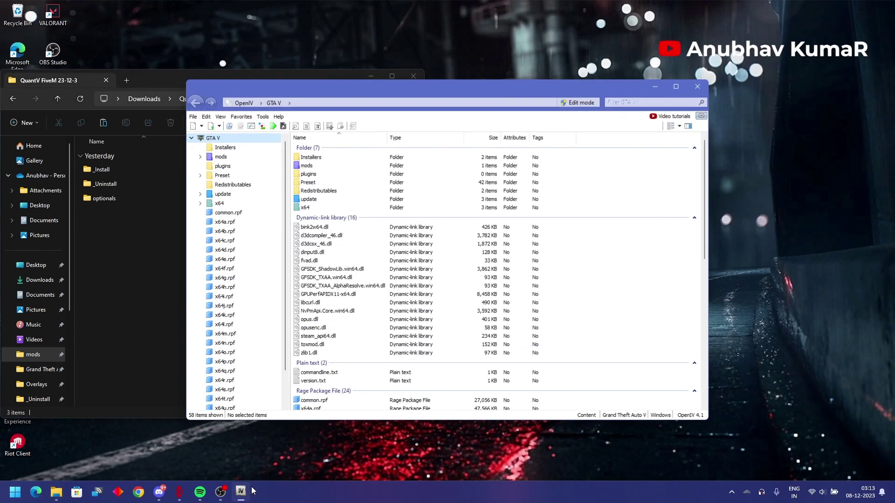
{"action": "left_click", "coordinate": [262, 127]}
{"action": "left_click", "coordinate": [235, 216]}
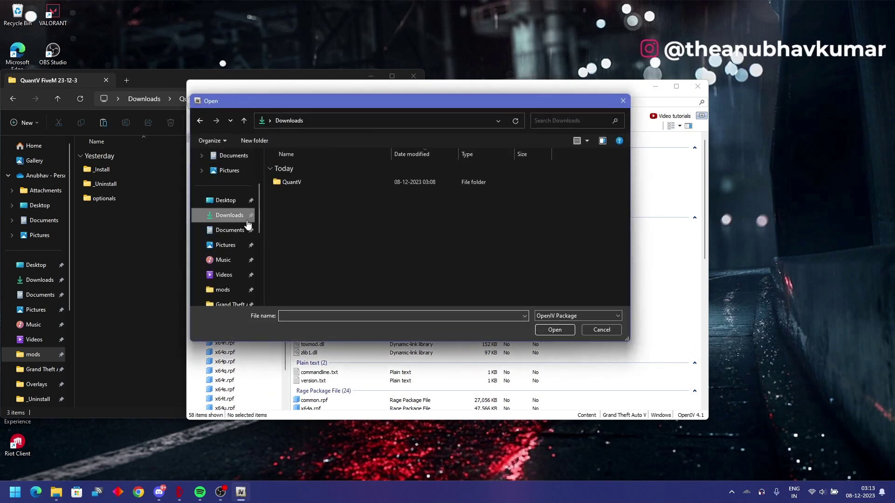
{"action": "double_click", "coordinate": [309, 182]}
{"action": "double_click", "coordinate": [307, 196]}
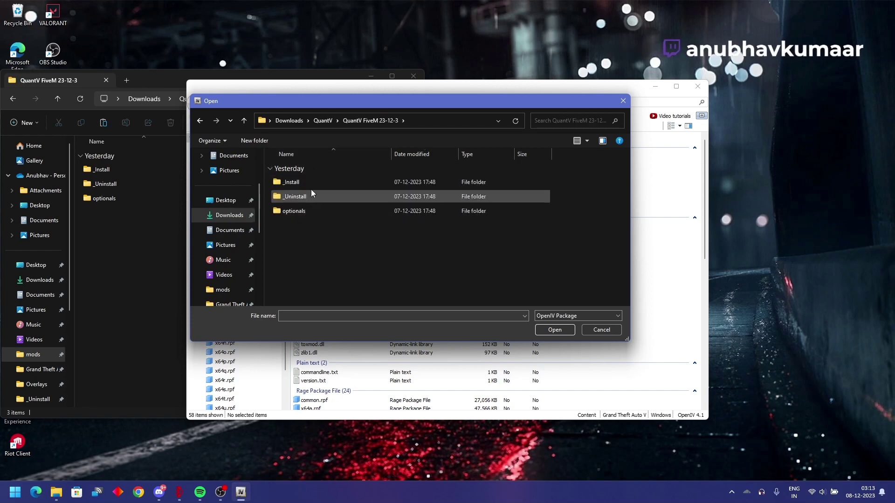
- Install _Install\3_QV3_FiveM_ENB.oiv into the mods folder and bring the installer back up
{"action": "double_click", "coordinate": [311, 184]}
{"action": "left_click", "coordinate": [331, 182]}
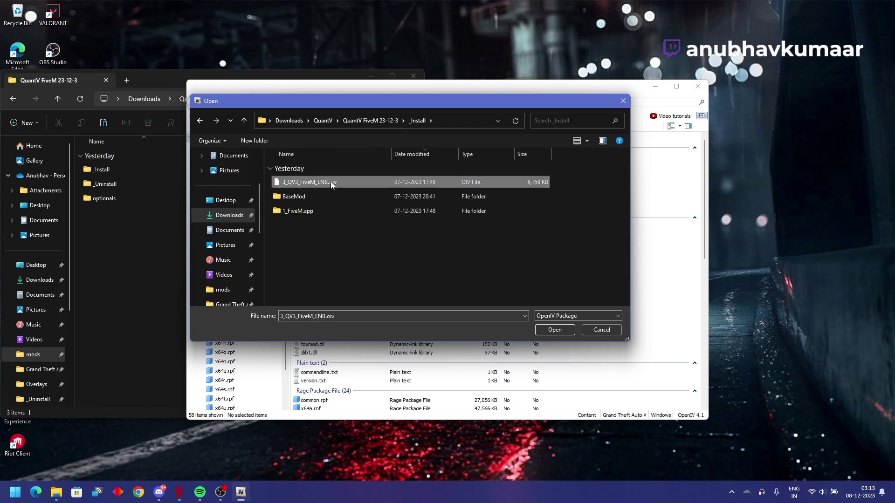
{"action": "left_click", "coordinate": [540, 331]}
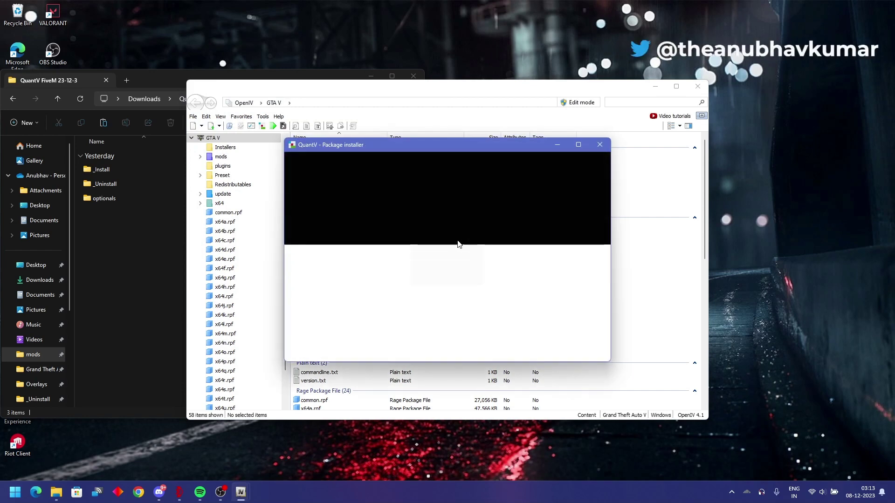
{"action": "left_click", "coordinate": [584, 215]}
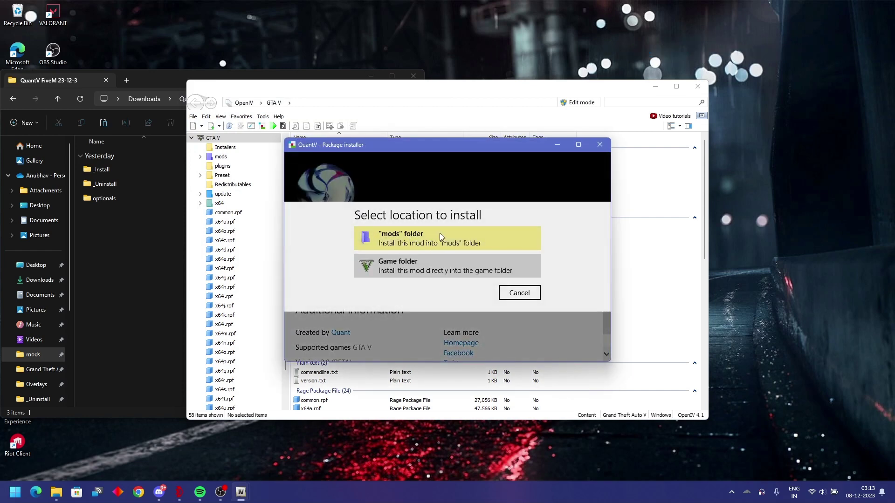
{"action": "left_click", "coordinate": [418, 245]}
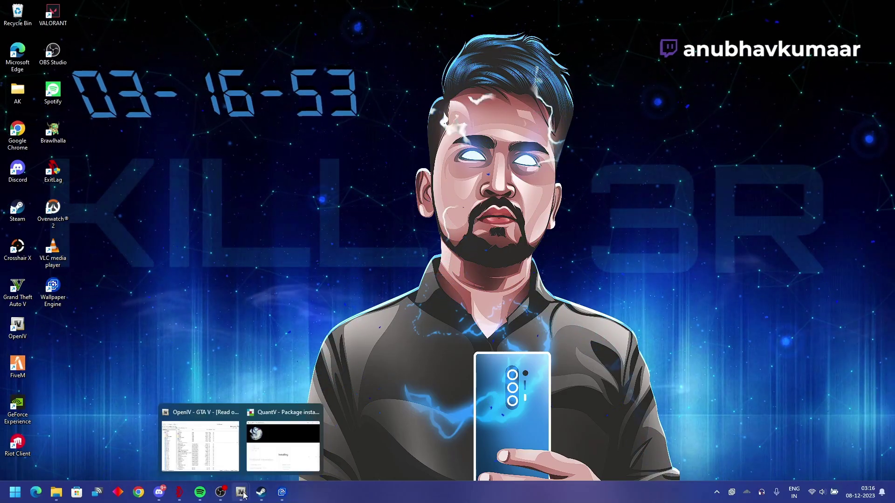
{"action": "left_click", "coordinate": [240, 492]}
{"action": "left_click", "coordinate": [290, 444]}
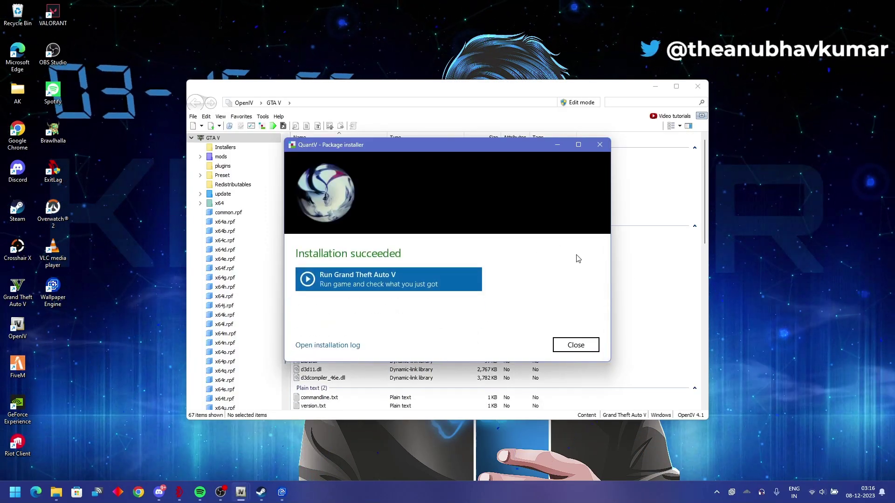
- Close the installer and browse the package picker to optionals > Performance-quality presets
{"action": "left_click", "coordinate": [576, 343]}
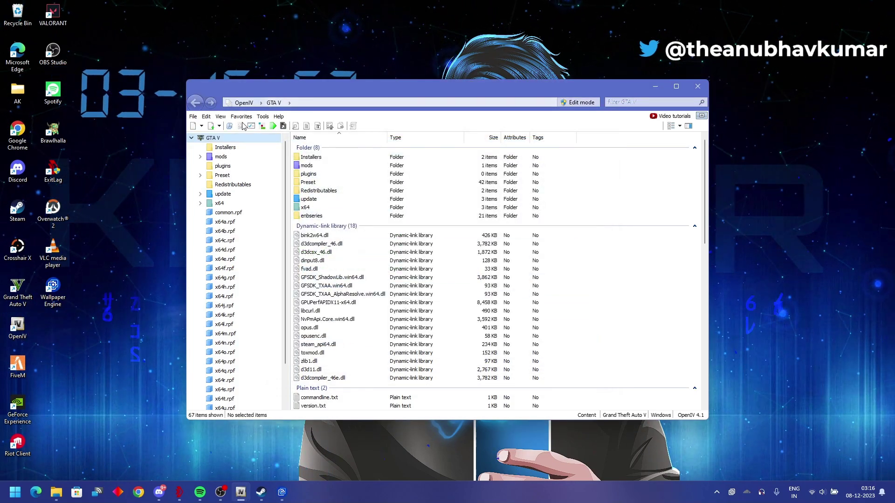
{"action": "left_click", "coordinate": [262, 128]}
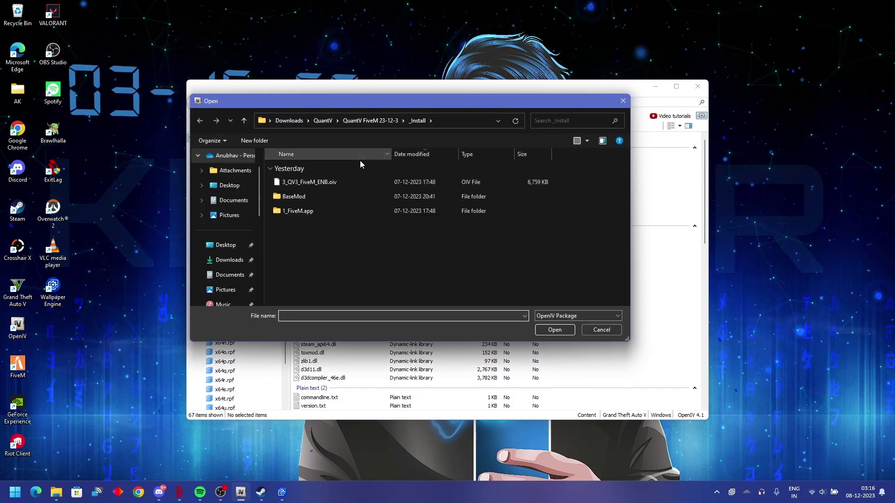
{"action": "double_click", "coordinate": [300, 205]}
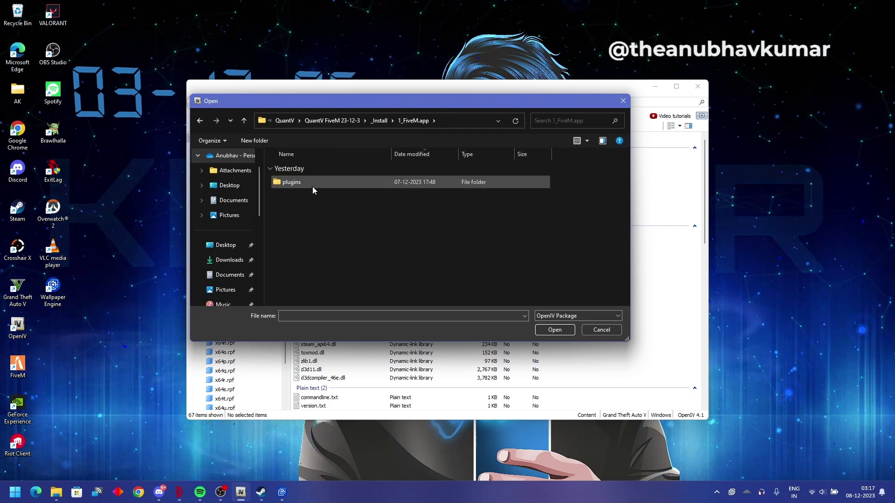
{"action": "key", "text": "alt+Left"}
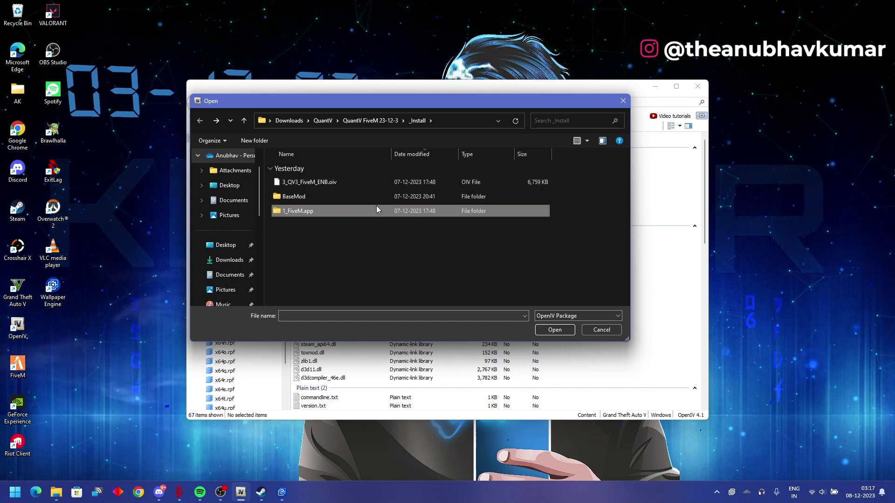
{"action": "left_click", "coordinate": [375, 122]}
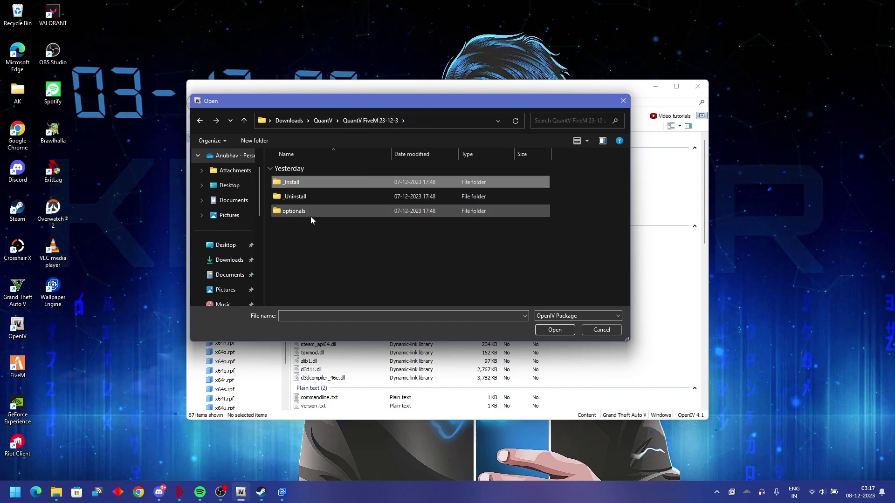
{"action": "double_click", "coordinate": [310, 215]}
{"action": "double_click", "coordinate": [317, 182]}
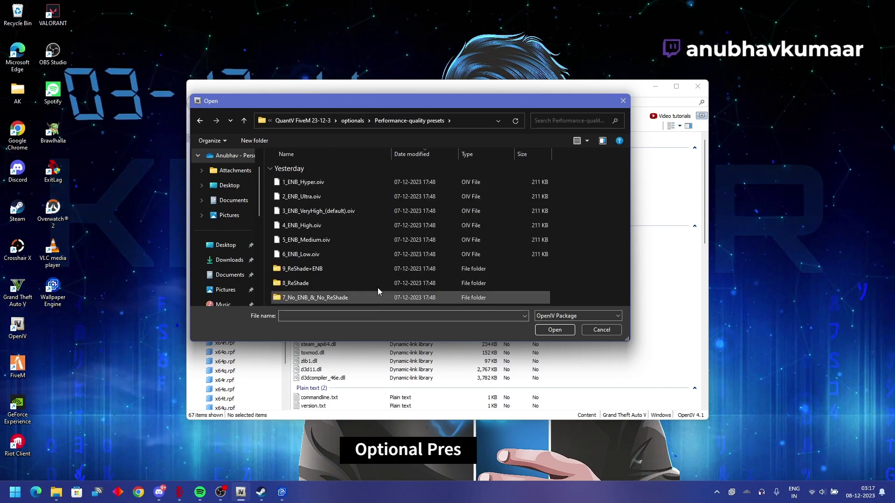
- Compare the ENB presets, then install 4_ENB_High.oiv into the mods folder
{"action": "left_click", "coordinate": [354, 255]}
{"action": "left_click", "coordinate": [351, 240]}
{"action": "left_click", "coordinate": [353, 226]}
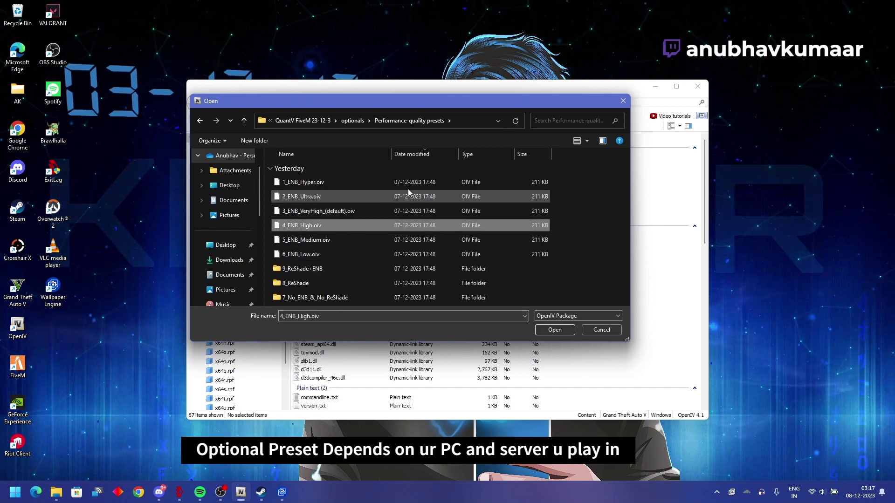
{"action": "left_click", "coordinate": [333, 184]}
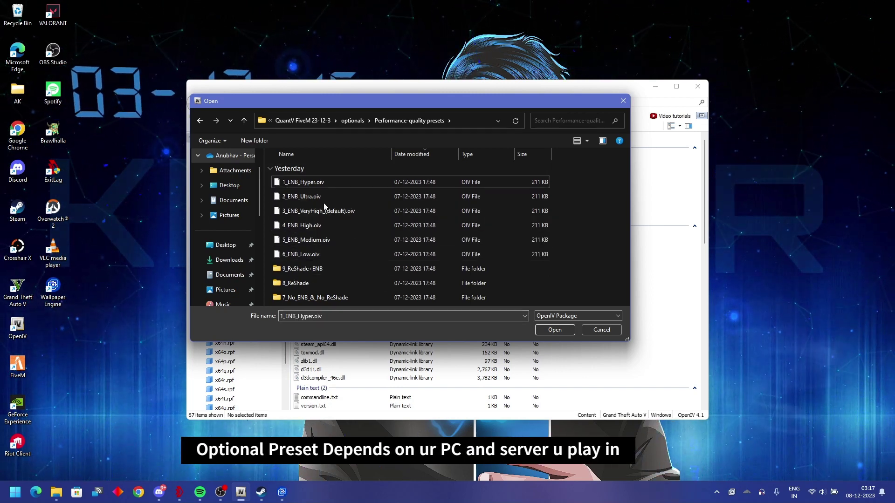
{"action": "left_click", "coordinate": [354, 213]}
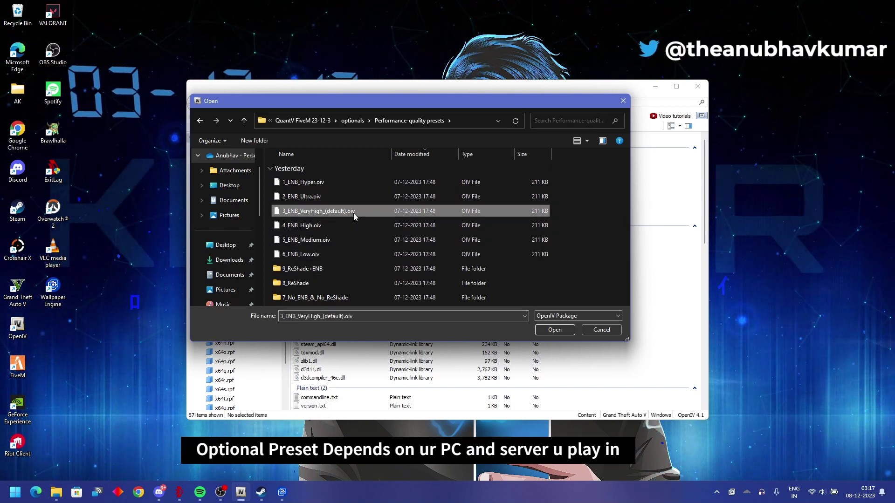
{"action": "left_click", "coordinate": [323, 226]}
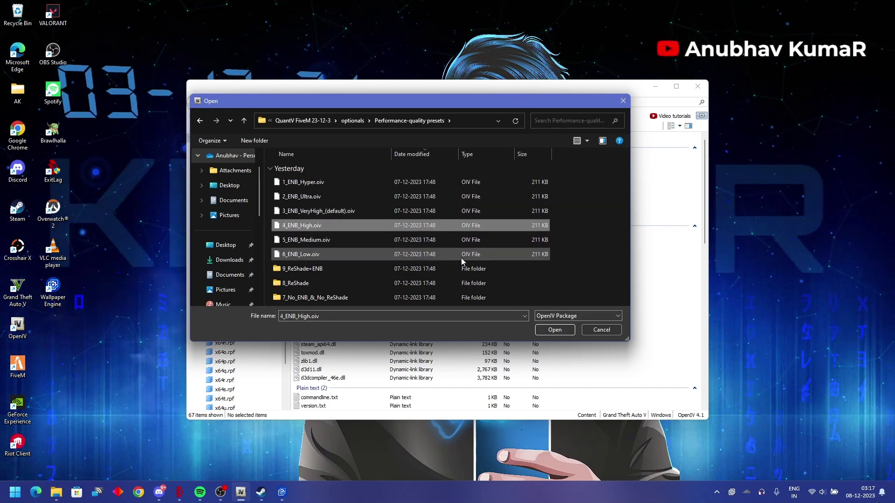
{"action": "left_click", "coordinate": [566, 332]}
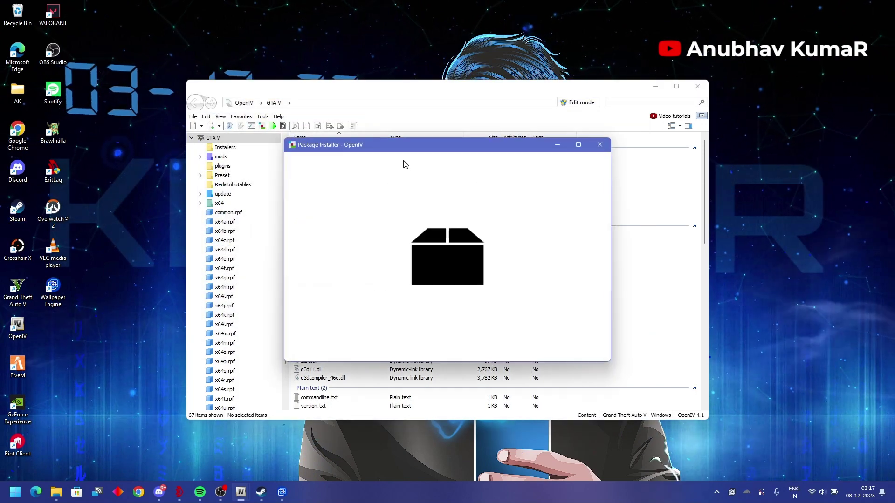
{"action": "left_click", "coordinate": [578, 215]}
{"action": "left_click", "coordinate": [446, 240]}
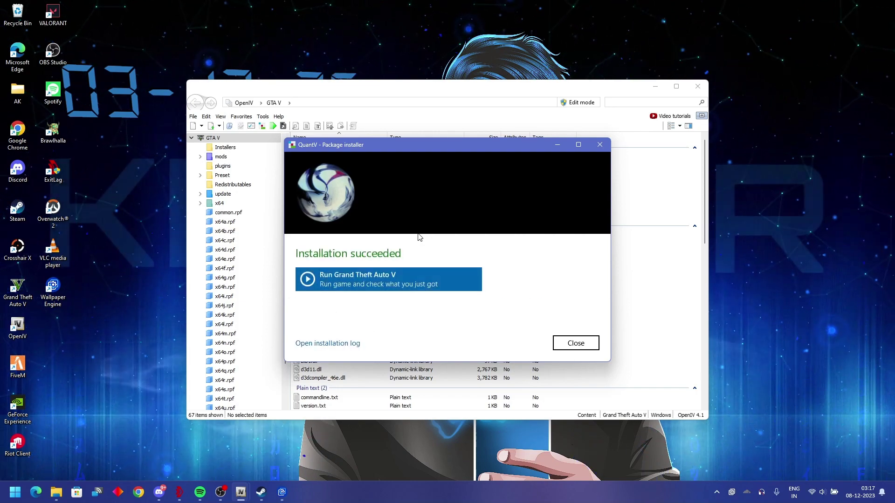
- Browse to Optional presets > starfield alternate (old), peek into FiveM.app > mods, then go back
{"action": "left_click", "coordinate": [576, 343]}
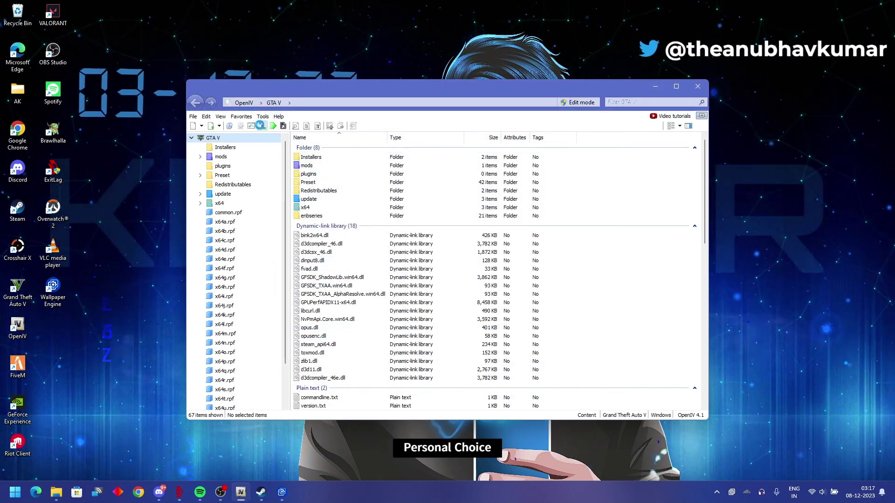
{"action": "key", "text": "ctrl+o"}
{"action": "left_click", "coordinate": [358, 122]}
{"action": "double_click", "coordinate": [301, 196]}
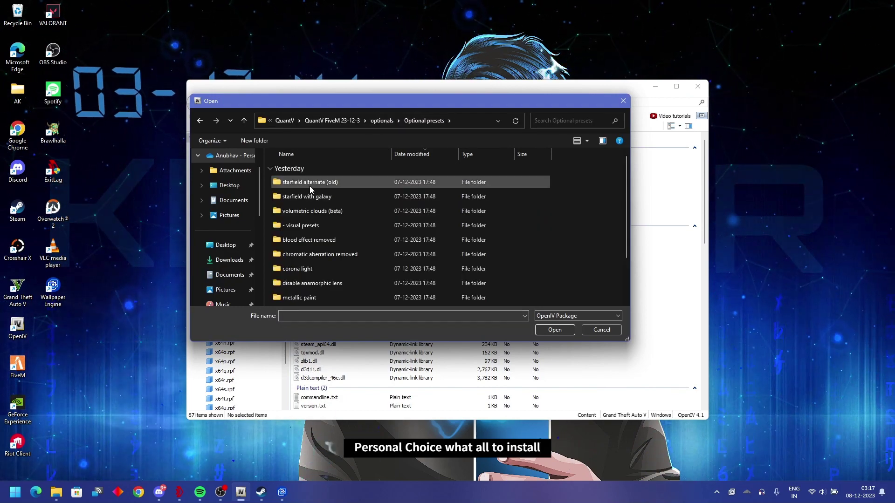
{"action": "double_click", "coordinate": [305, 182]}
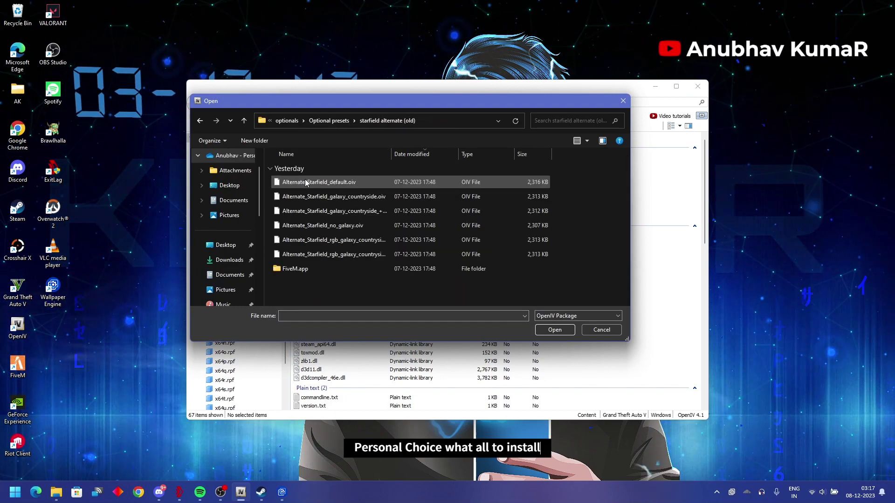
{"action": "double_click", "coordinate": [319, 269]}
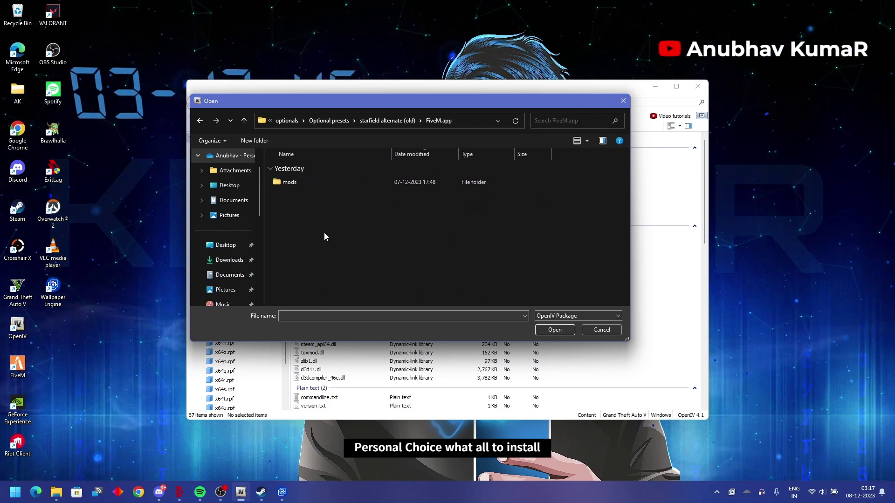
{"action": "double_click", "coordinate": [334, 184]}
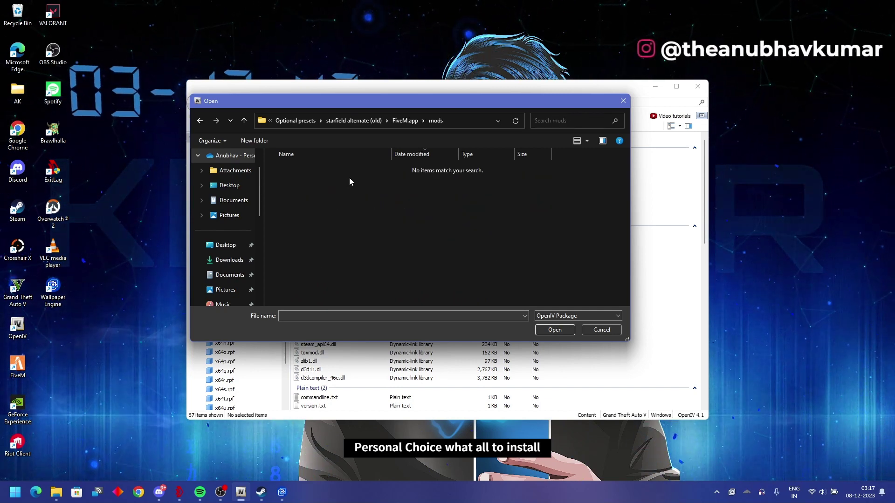
{"action": "key", "text": "BackSpace"}
{"action": "key", "text": "BackSpace"}
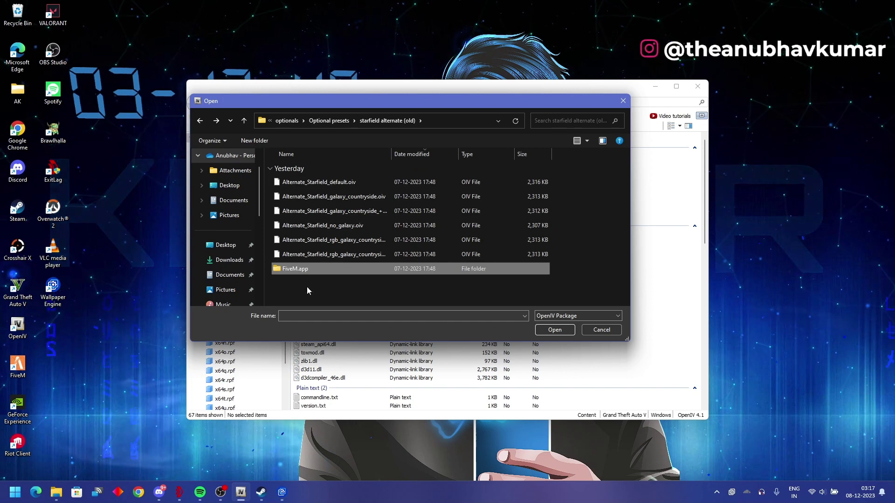
{"action": "left_click", "coordinate": [56, 492]}
- In File Explorer, go to optionals > Optional presets > starfield alternate (old) and select screenshot_comparison.html
{"action": "left_click", "coordinate": [63, 455]}
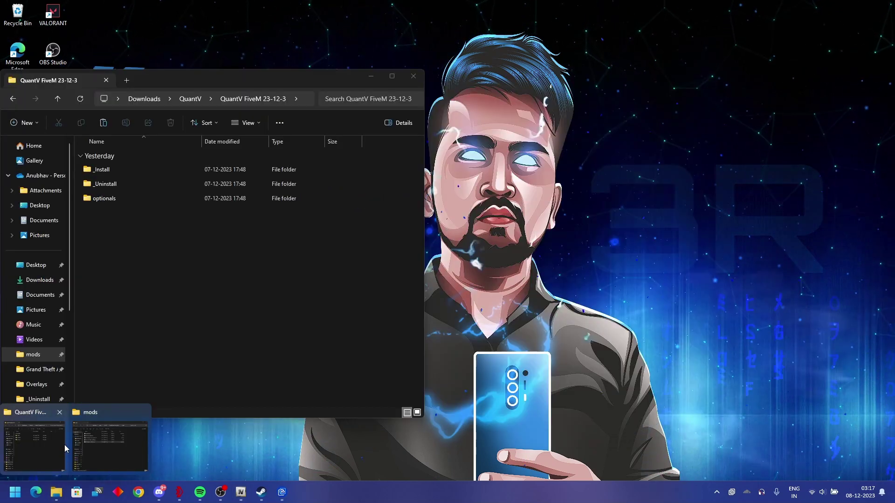
{"action": "double_click", "coordinate": [133, 199]}
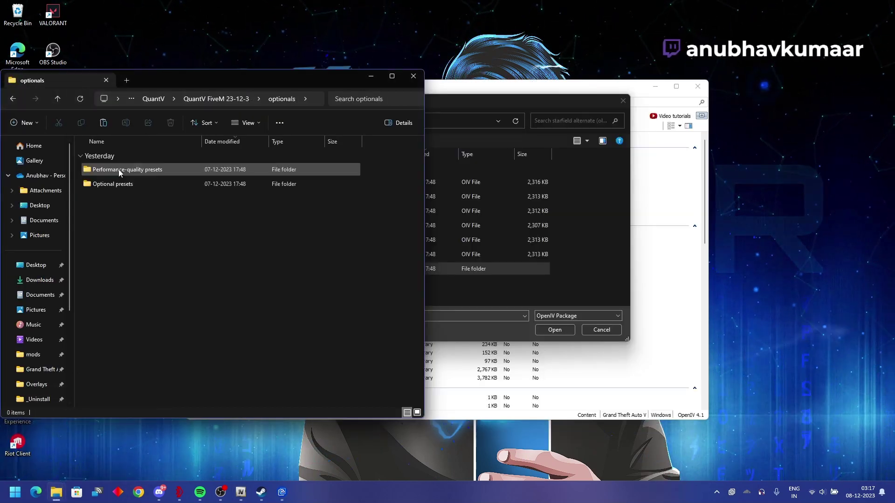
{"action": "left_click", "coordinate": [114, 184]}
{"action": "double_click", "coordinate": [115, 183]}
{"action": "double_click", "coordinate": [107, 200]}
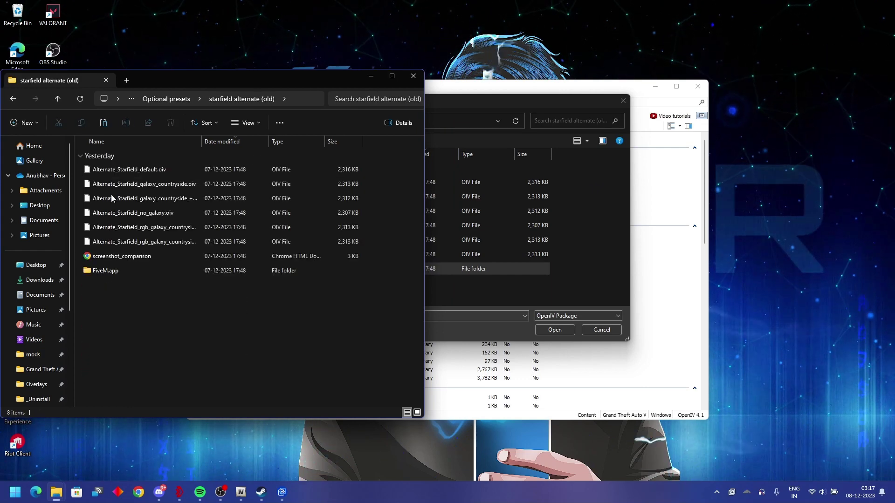
{"action": "double_click", "coordinate": [106, 270]}
{"action": "double_click", "coordinate": [131, 170]}
{"action": "key", "text": "alt+Left"}
{"action": "key", "text": "alt+Left"}
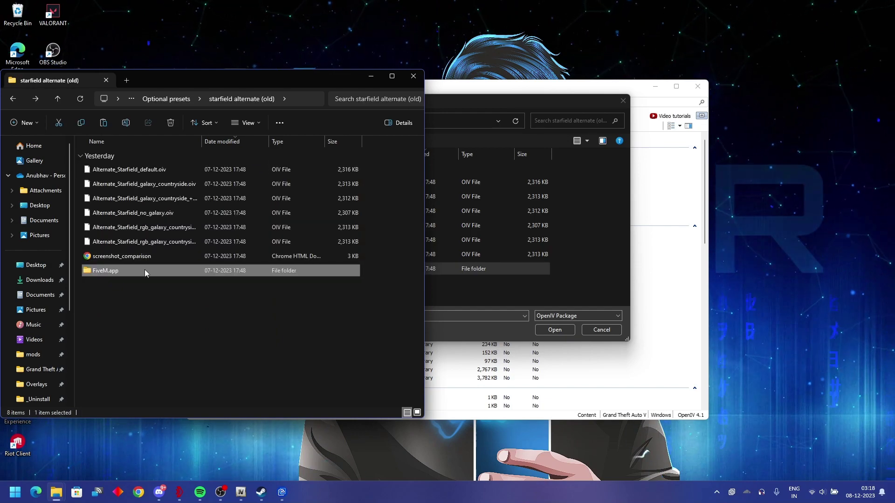
{"action": "left_click", "coordinate": [145, 257]}
- Open screenshot_comparison.html and toggle the sky preview between classic and RGB starfield styles
{"action": "double_click", "coordinate": [145, 257]}
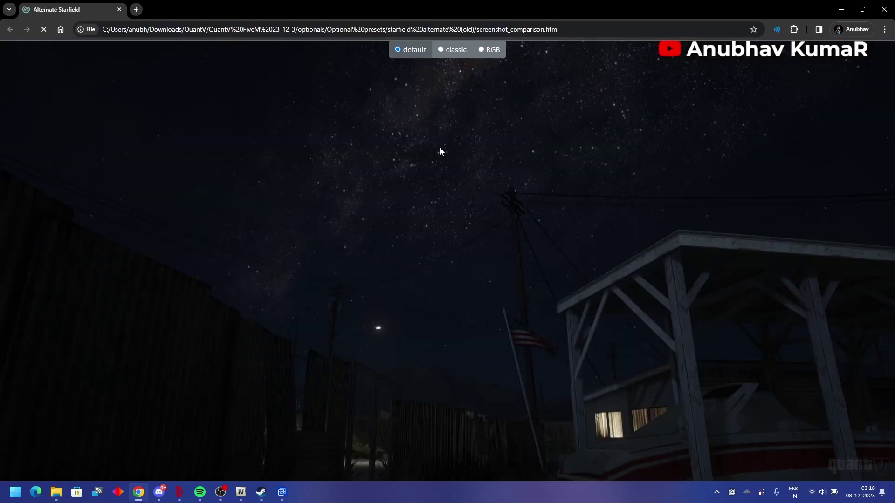
{"action": "left_click", "coordinate": [448, 50]}
{"action": "key", "text": "Right"}
{"action": "left_click", "coordinate": [445, 50]}
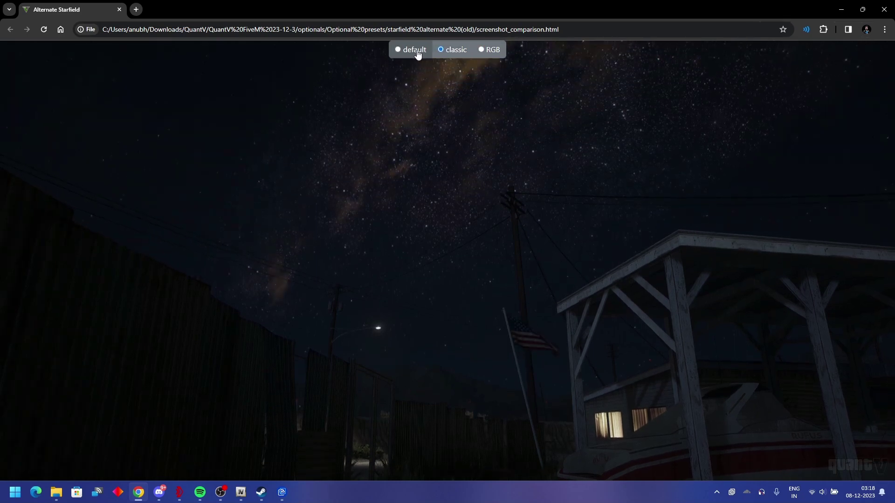
{"action": "left_click", "coordinate": [484, 52]}
{"action": "left_click", "coordinate": [443, 50]}
{"action": "left_click", "coordinate": [487, 49]}
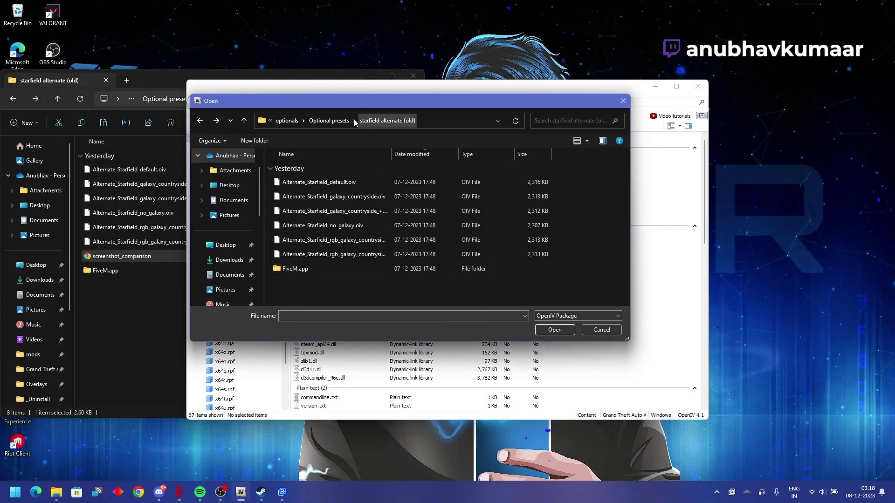
- Install starfieldQV_with_galaxy.oiv from Optional presets > starfield with galaxy into the mods folder
{"action": "left_click", "coordinate": [329, 120]}
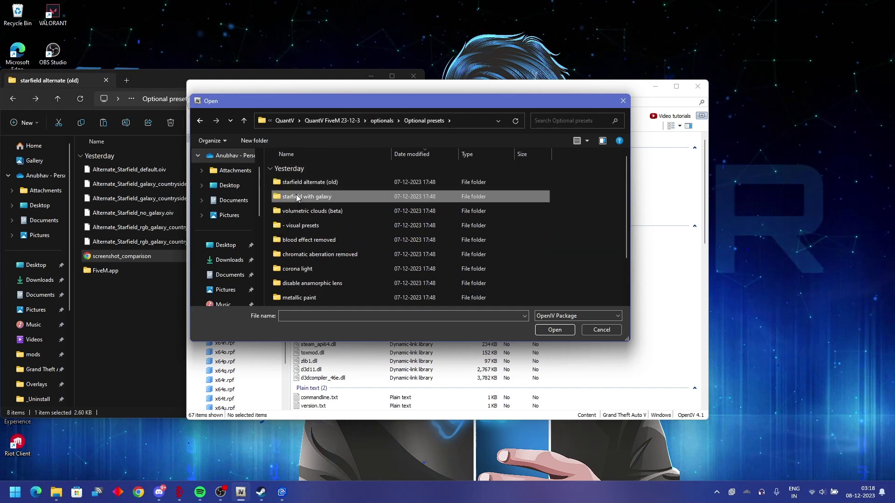
{"action": "double_click", "coordinate": [295, 197]}
{"action": "left_click", "coordinate": [334, 182]}
{"action": "left_click", "coordinate": [553, 329]}
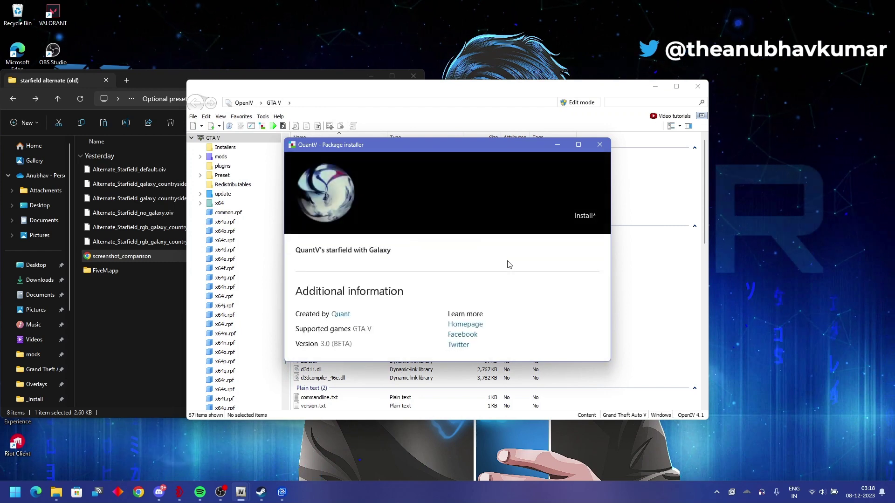
{"action": "left_click", "coordinate": [591, 216]}
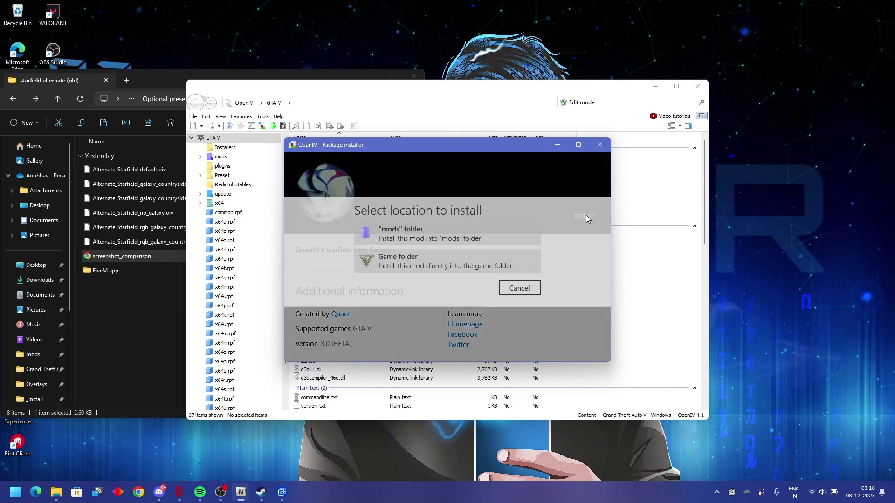
{"action": "left_click", "coordinate": [477, 240]}
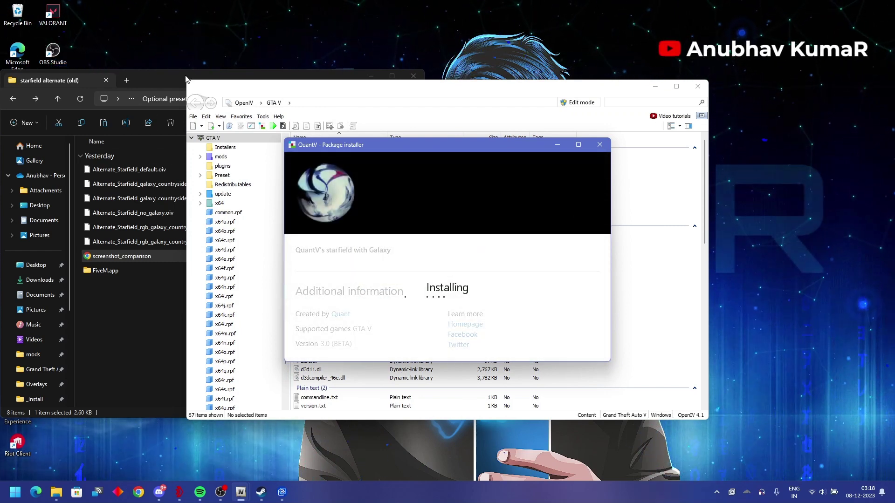
- Close the finished installer and browse the package picker to the volumetric clouds (beta) folder
{"action": "left_click", "coordinate": [365, 79]}
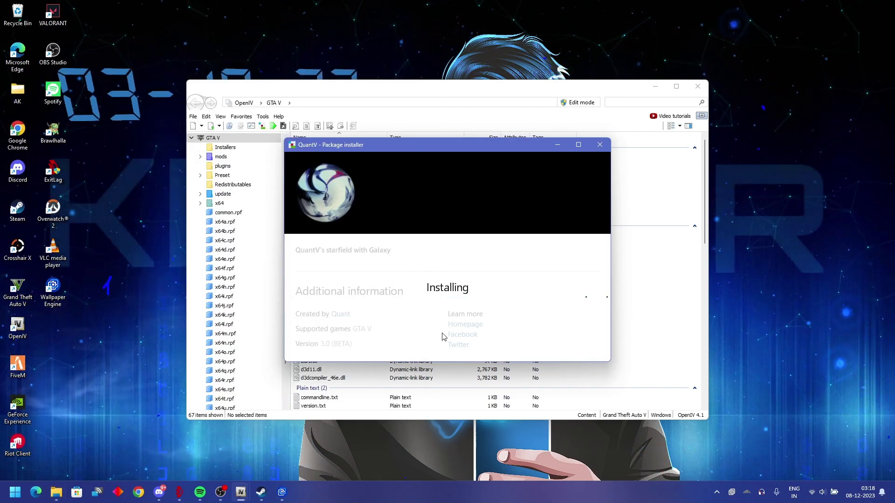
{"action": "left_click", "coordinate": [240, 494]}
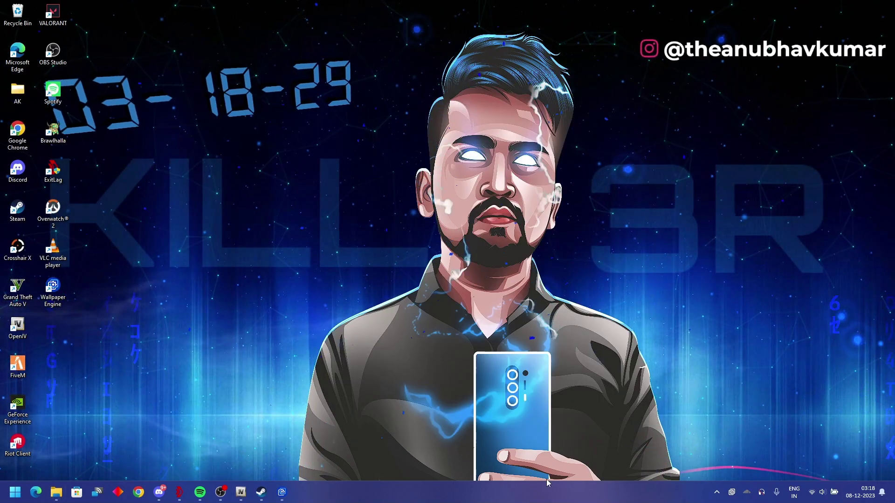
{"action": "left_click", "coordinate": [200, 445]}
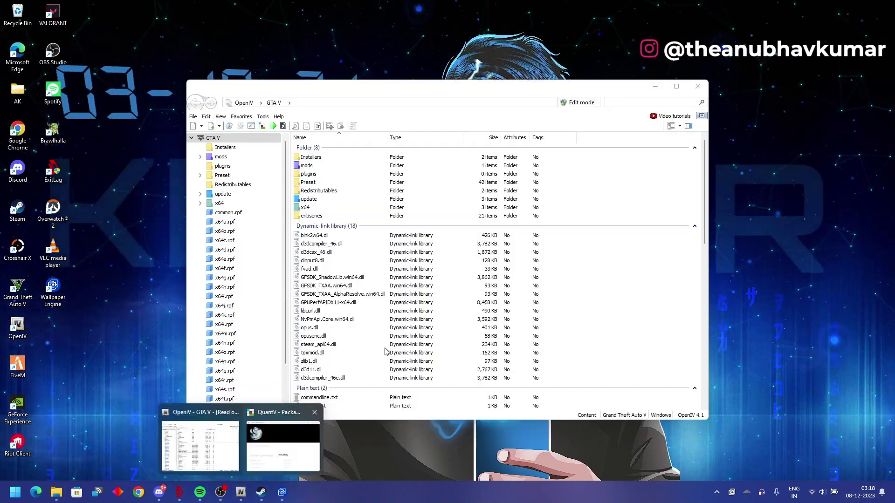
{"action": "left_click", "coordinate": [263, 452]}
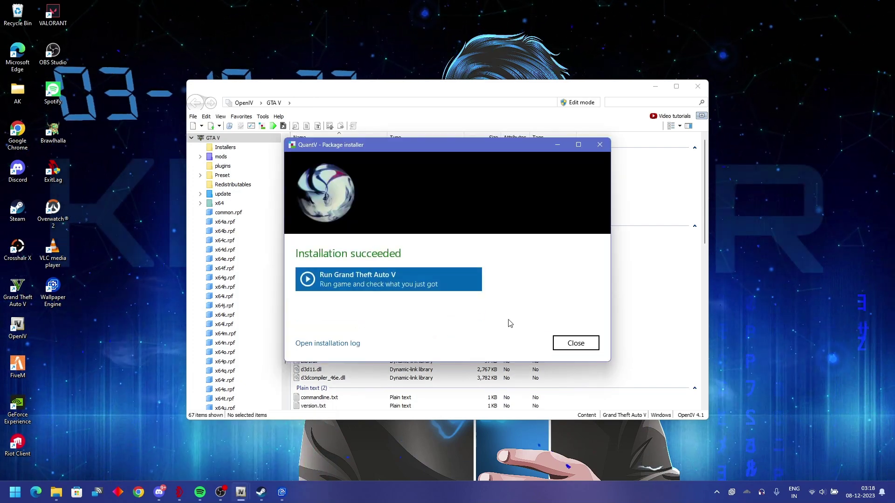
{"action": "left_click", "coordinate": [558, 344]}
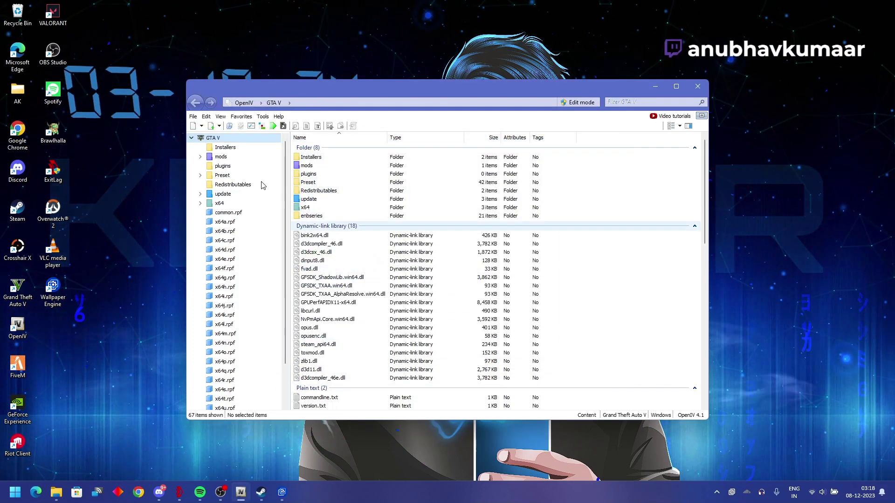
{"action": "left_click", "coordinate": [263, 128]}
{"action": "left_click", "coordinate": [341, 122]}
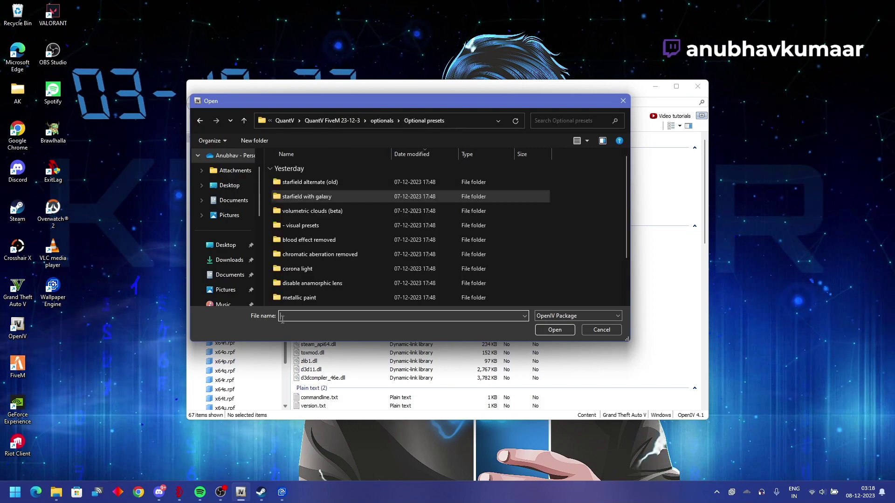
{"action": "double_click", "coordinate": [326, 211]}
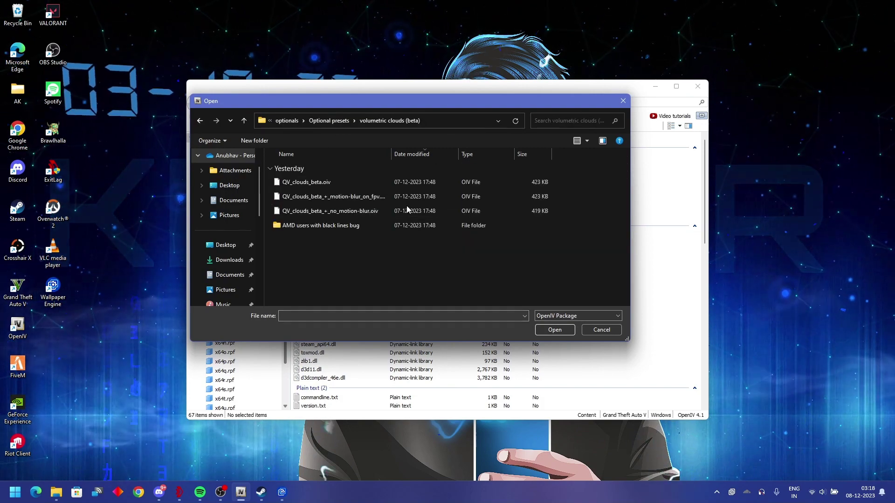
- Install QV_clouds_beta.oiv into the mods folder
{"action": "left_click", "coordinate": [348, 183]}
{"action": "left_click", "coordinate": [555, 330]}
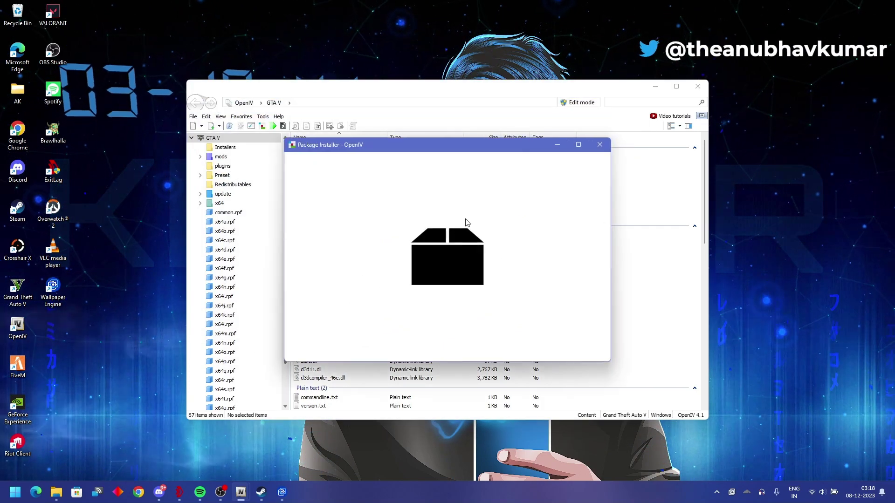
{"action": "left_click", "coordinate": [582, 216]}
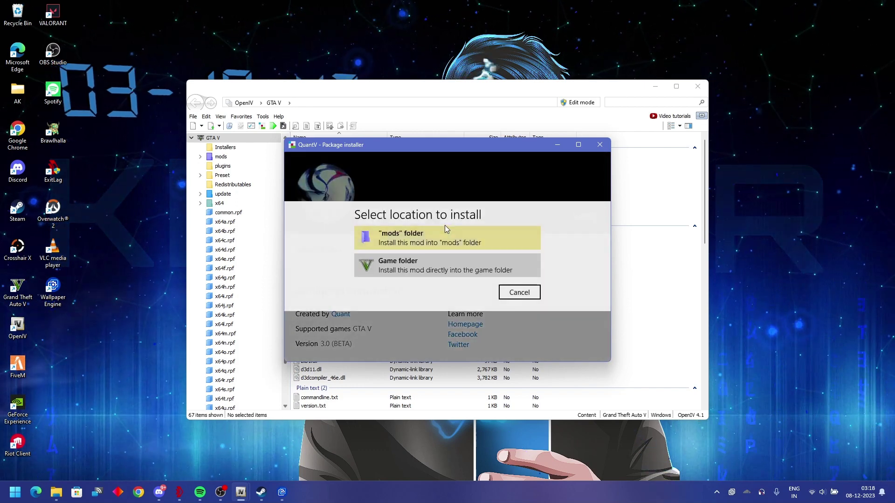
{"action": "left_click", "coordinate": [431, 250]}
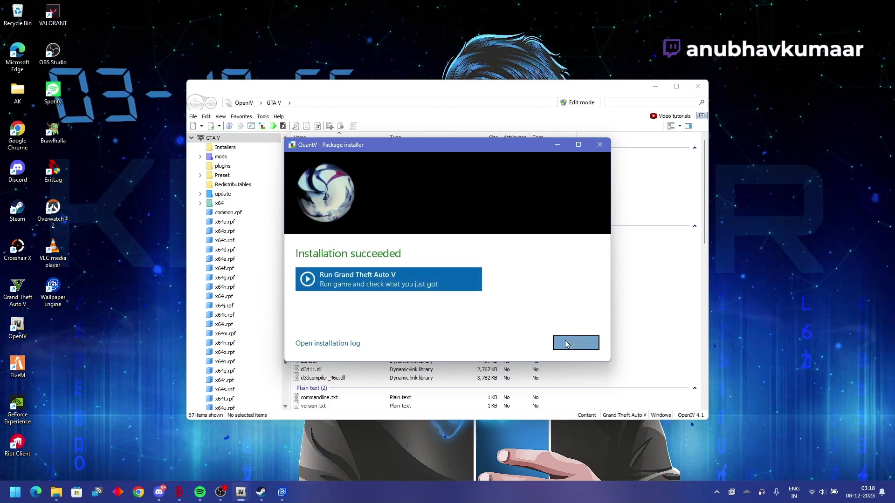
{"action": "left_click", "coordinate": [567, 344]}
- Install QV_brighter_nights.oiv from the visual presets folder into the mods folder
{"action": "left_click", "coordinate": [262, 126]}
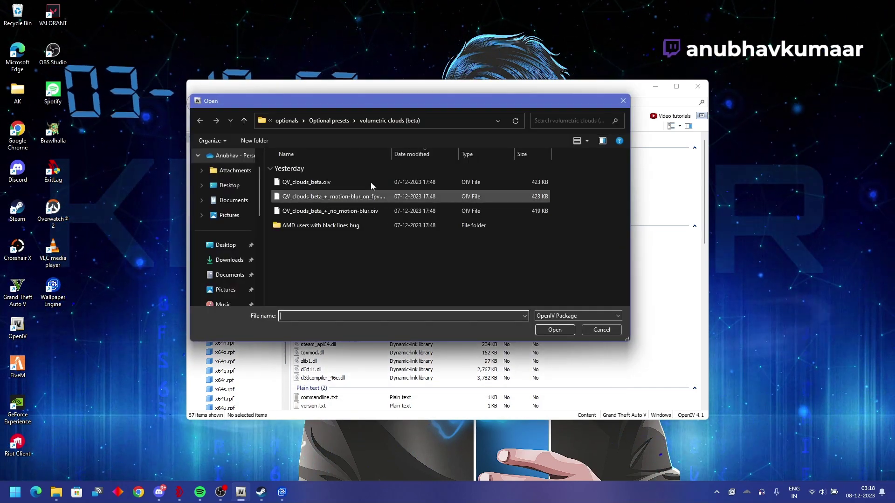
{"action": "double_click", "coordinate": [351, 222]}
{"action": "key", "text": "alt+Left"}
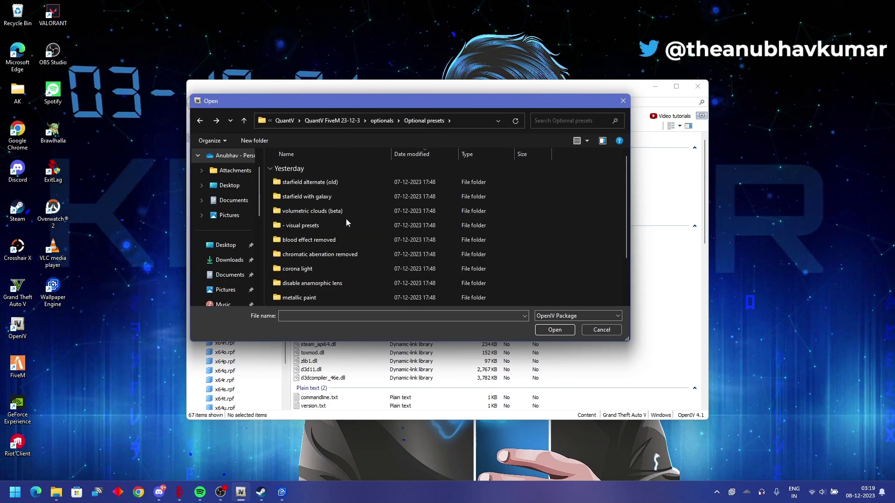
{"action": "double_click", "coordinate": [342, 225]}
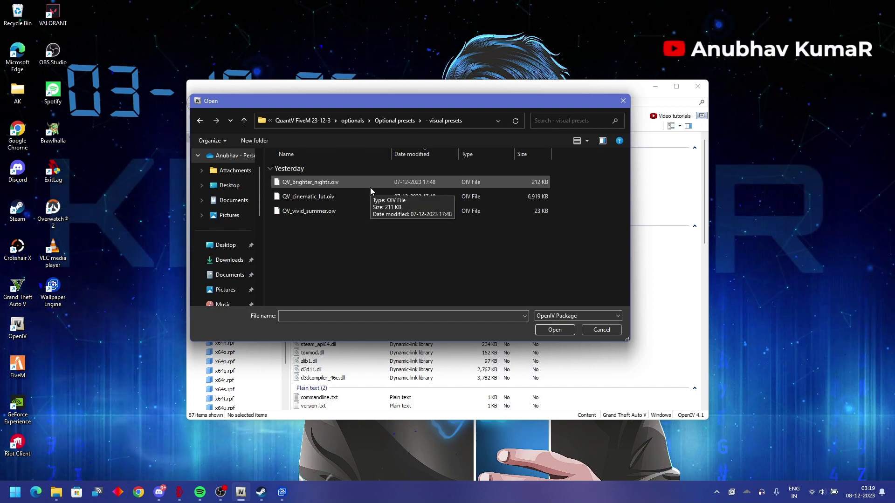
{"action": "left_click", "coordinate": [370, 187]}
{"action": "left_click", "coordinate": [556, 329]}
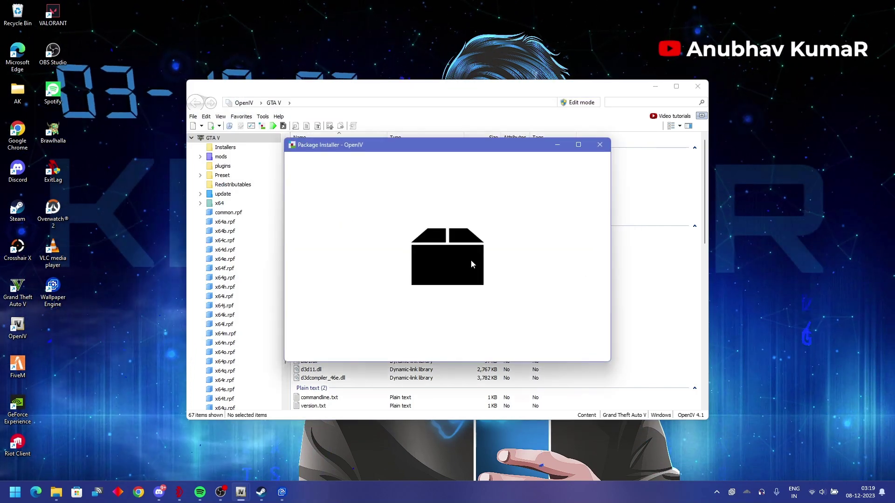
{"action": "left_click", "coordinate": [578, 205]}
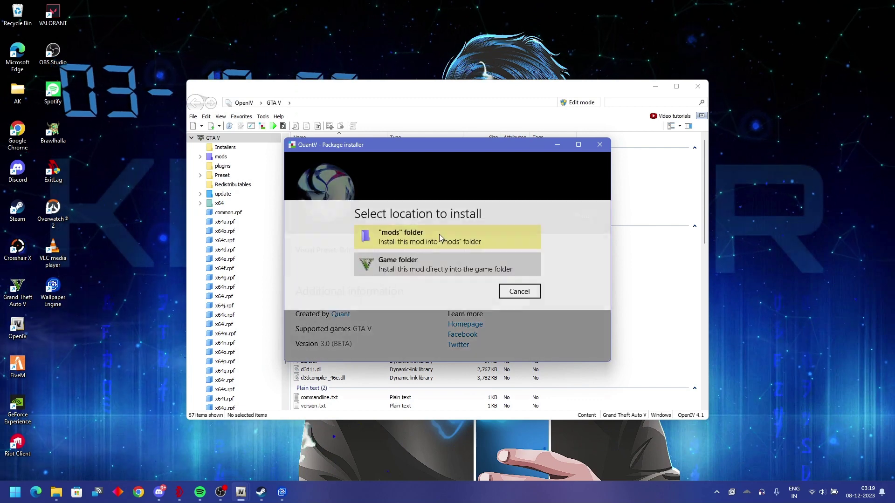
{"action": "left_click", "coordinate": [438, 234]}
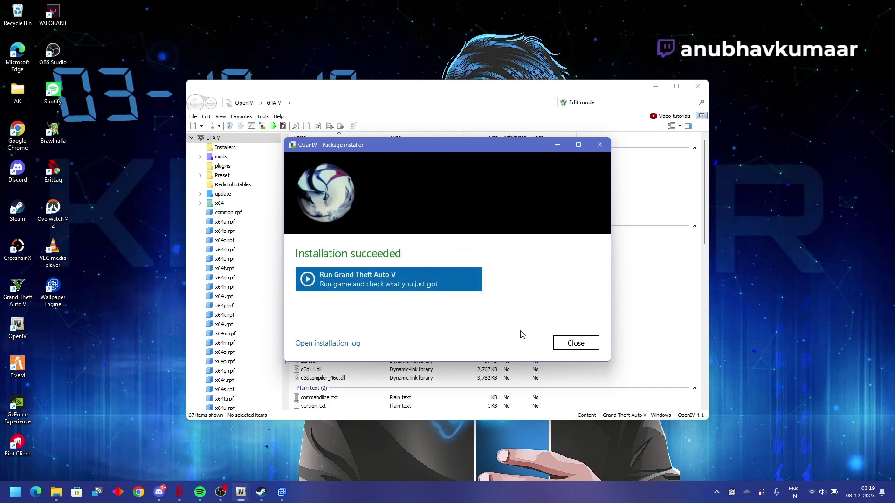
{"action": "left_click", "coordinate": [576, 343]}
- Install QV_cinematic_lut.oiv into the mods folder and return the picker to Optional presets
{"action": "left_click", "coordinate": [273, 126]}
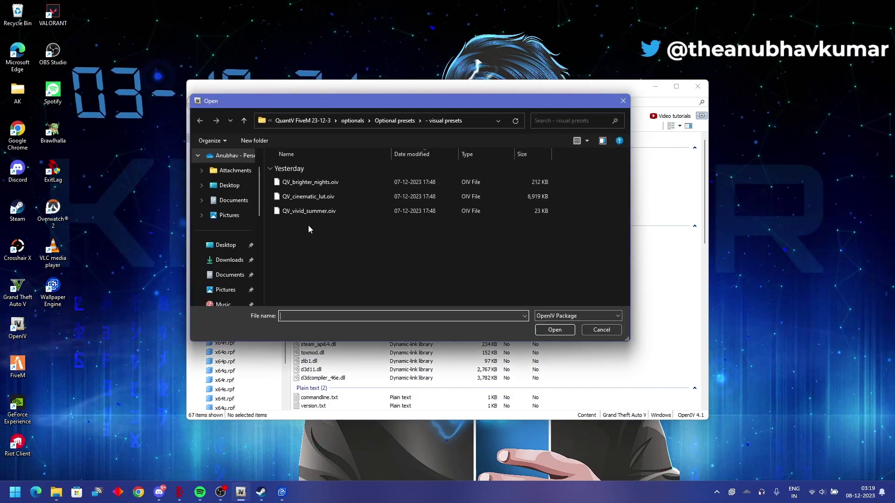
{"action": "double_click", "coordinate": [325, 197]}
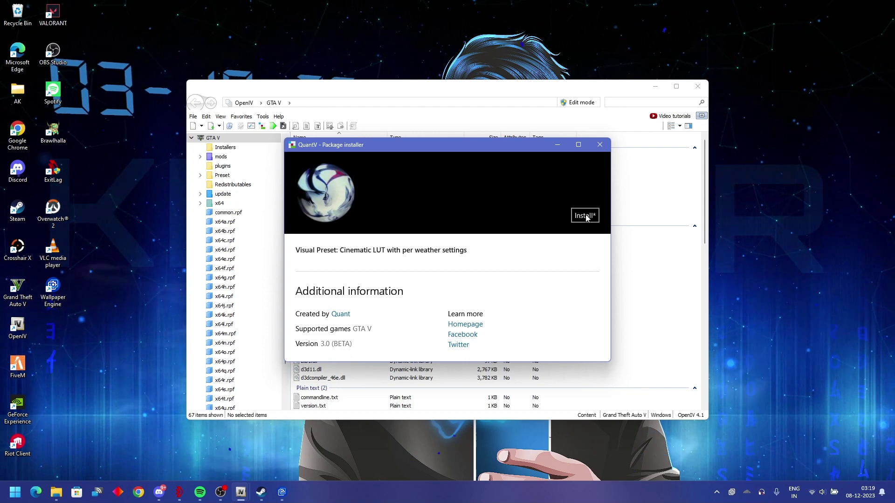
{"action": "left_click", "coordinate": [585, 216]}
{"action": "left_click", "coordinate": [472, 231]}
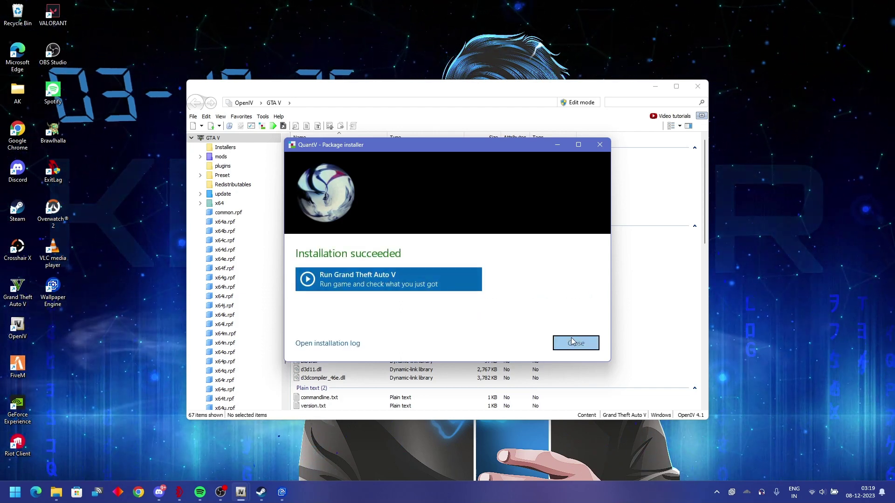
{"action": "left_click", "coordinate": [578, 343]}
{"action": "left_click", "coordinate": [273, 126]}
{"action": "left_click", "coordinate": [389, 120]}
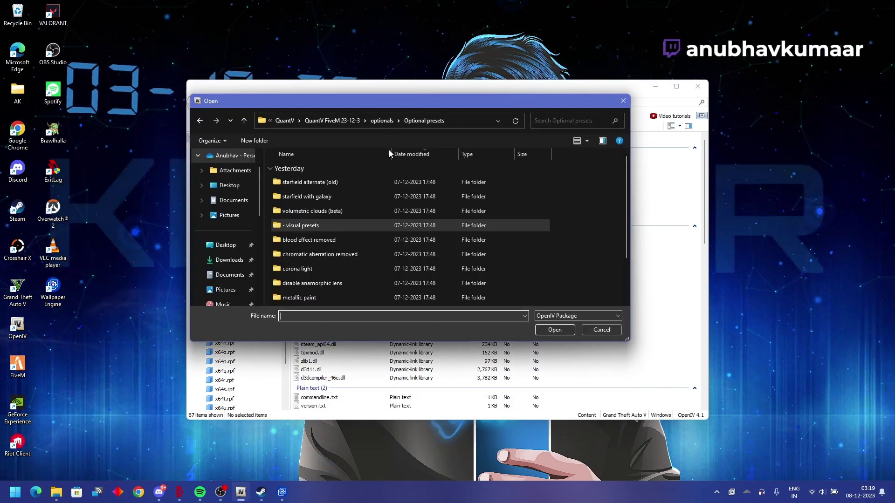
- Install QV_blood_removed.oiv from the blood effect removed folder into the mods folder
{"action": "double_click", "coordinate": [337, 240]}
{"action": "left_click", "coordinate": [329, 186]}
{"action": "left_click", "coordinate": [545, 329]}
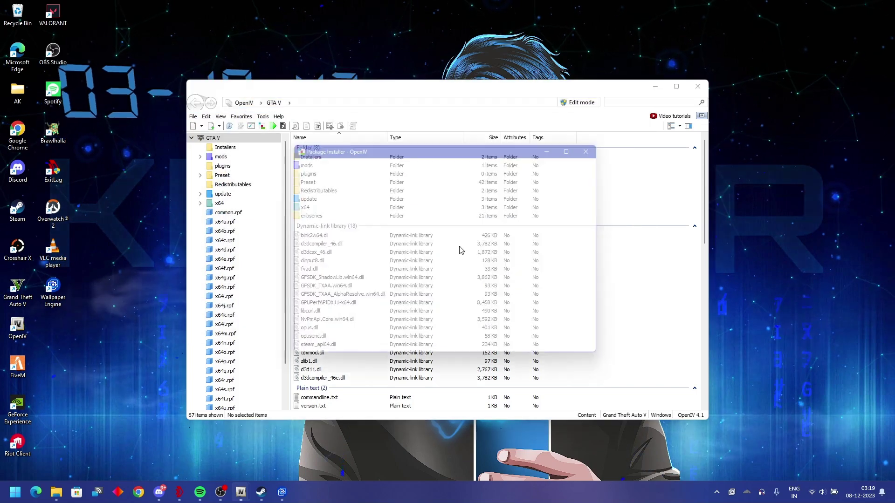
{"action": "left_click", "coordinate": [588, 213]}
{"action": "left_click", "coordinate": [421, 247]}
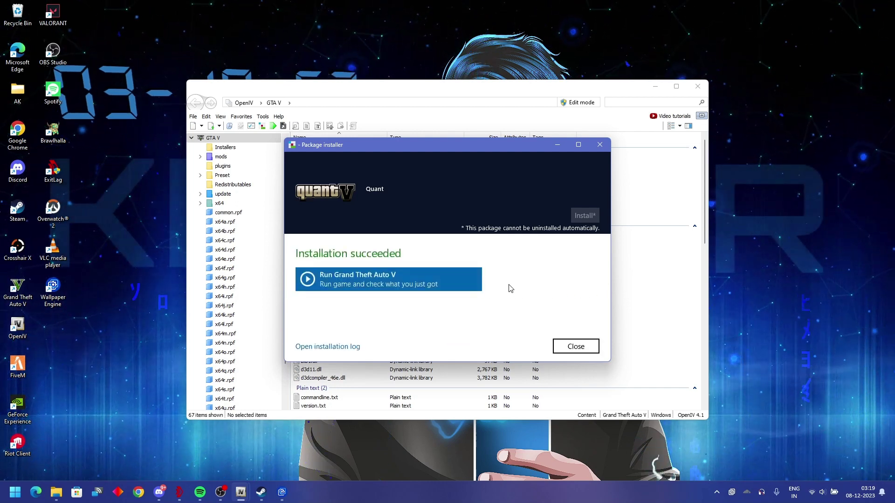
{"action": "left_click", "coordinate": [574, 343]}
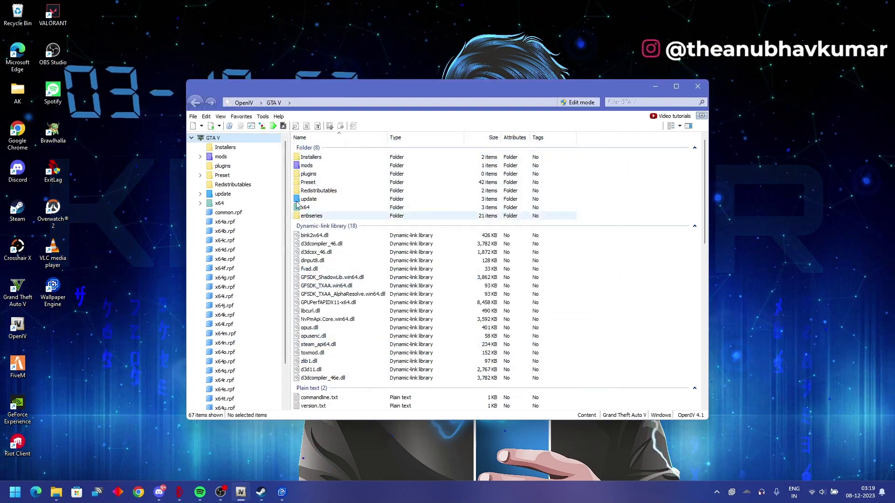
- Install QV_ca_removed.oiv from the chromatic aberration removed folder into the mods folder
{"action": "left_click", "coordinate": [266, 127]}
{"action": "double_click", "coordinate": [326, 193]}
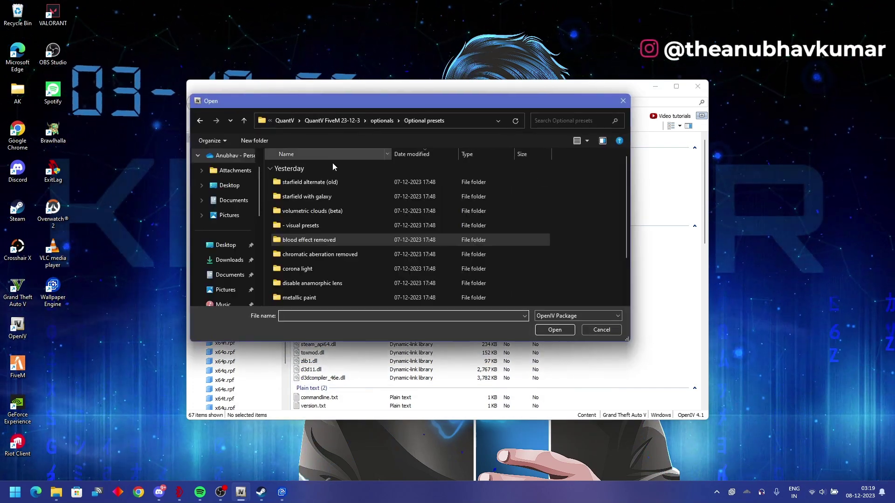
{"action": "double_click", "coordinate": [335, 254]}
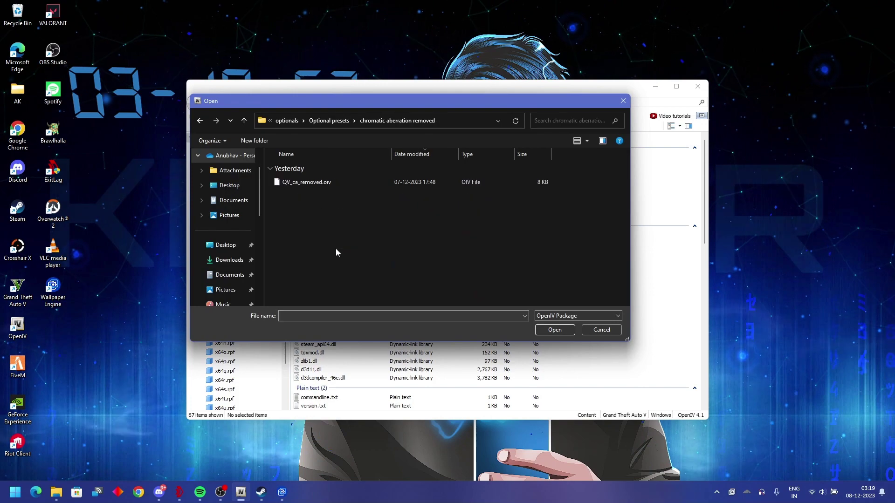
{"action": "left_click", "coordinate": [337, 183]}
{"action": "left_click", "coordinate": [555, 330]}
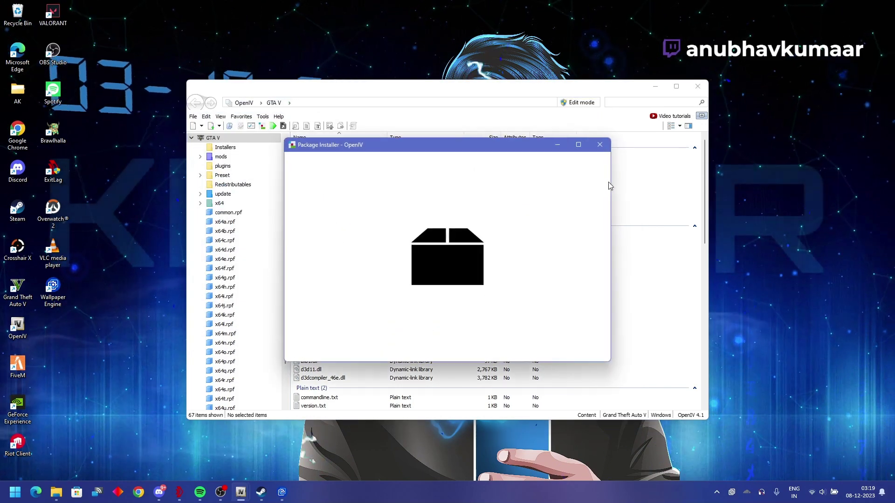
{"action": "left_click", "coordinate": [585, 215]}
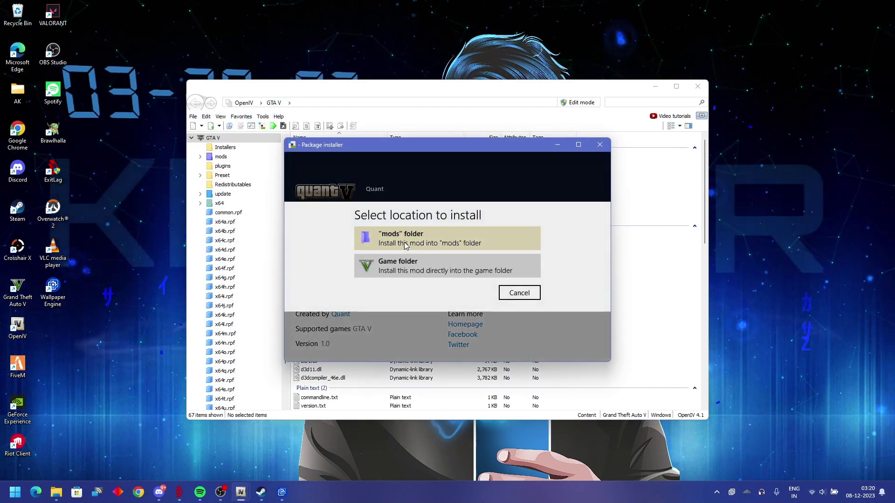
{"action": "left_click", "coordinate": [401, 246]}
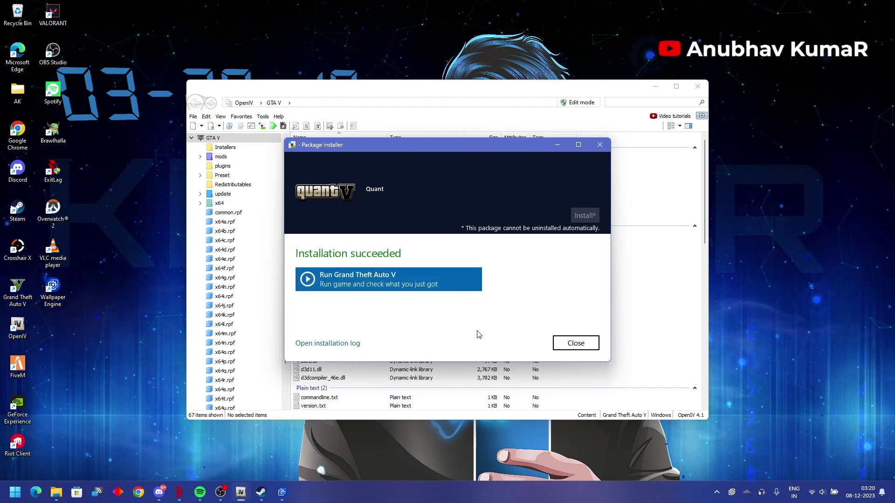
{"action": "left_click", "coordinate": [562, 343]}
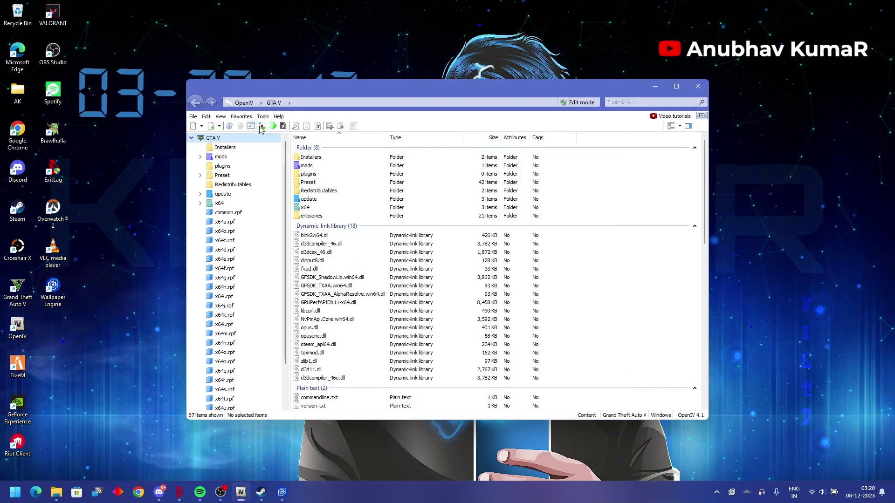
- Load remove_corona_everywhere.oiv from the corona light folder and start its installation
{"action": "key", "text": "ctrl+o"}
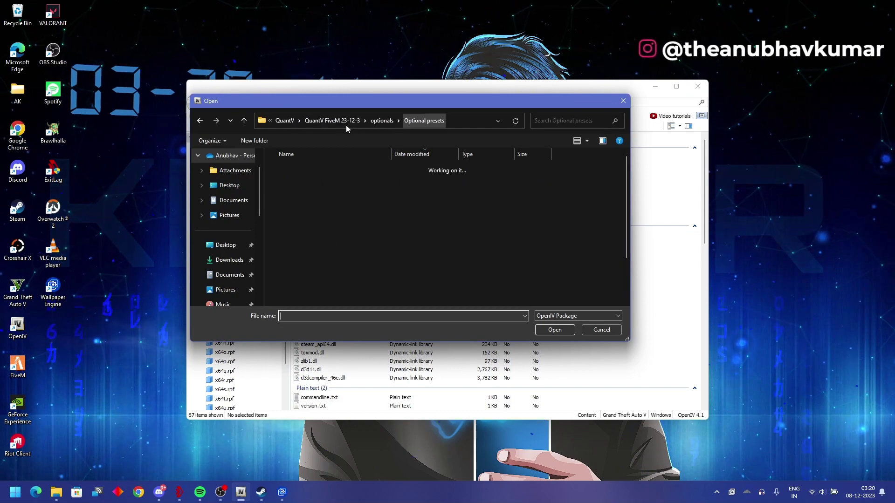
{"action": "left_click", "coordinate": [345, 122]}
{"action": "double_click", "coordinate": [332, 270]}
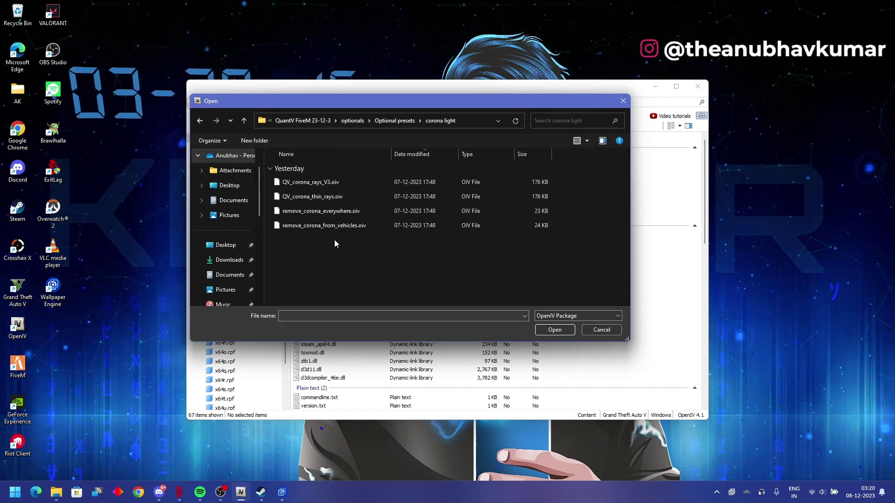
{"action": "left_click", "coordinate": [353, 212]}
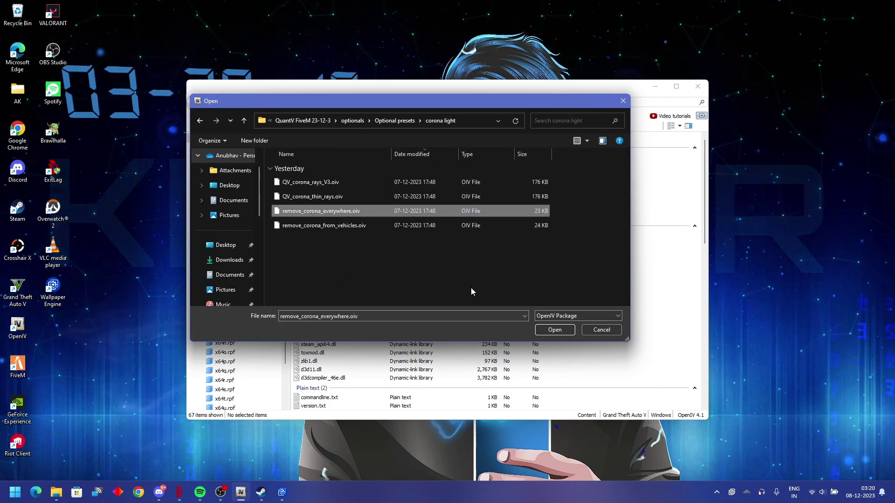
{"action": "left_click", "coordinate": [555, 330]}
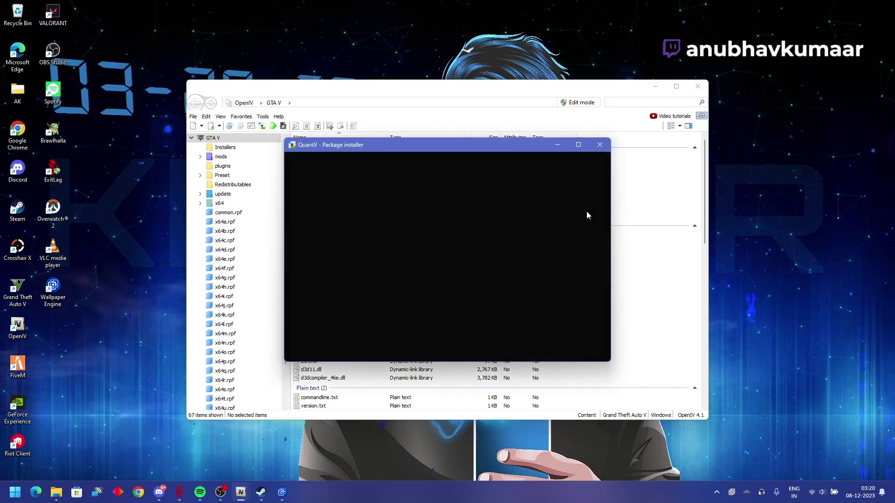
{"action": "left_click", "coordinate": [585, 216]}
{"action": "left_click", "coordinate": [447, 295]}
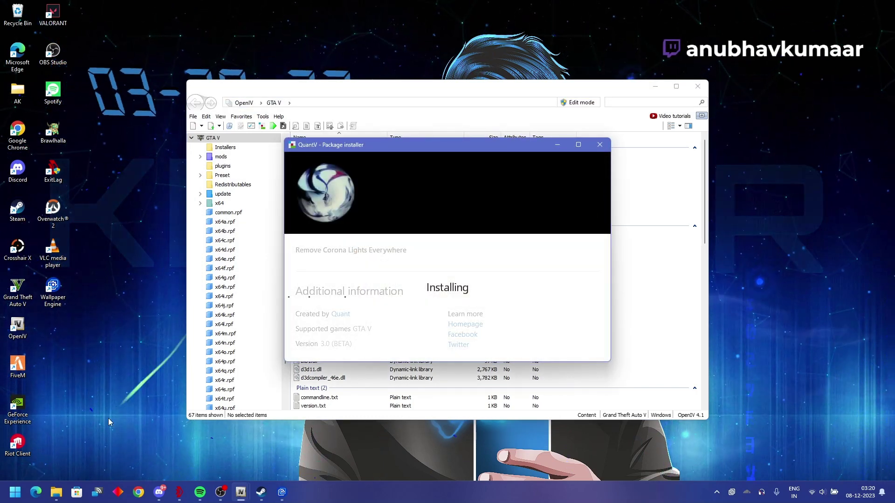
- In the starfield alternate Explorer window, go up to Optional presets and open corona light
{"action": "mouse_move", "coordinate": [57, 492]}
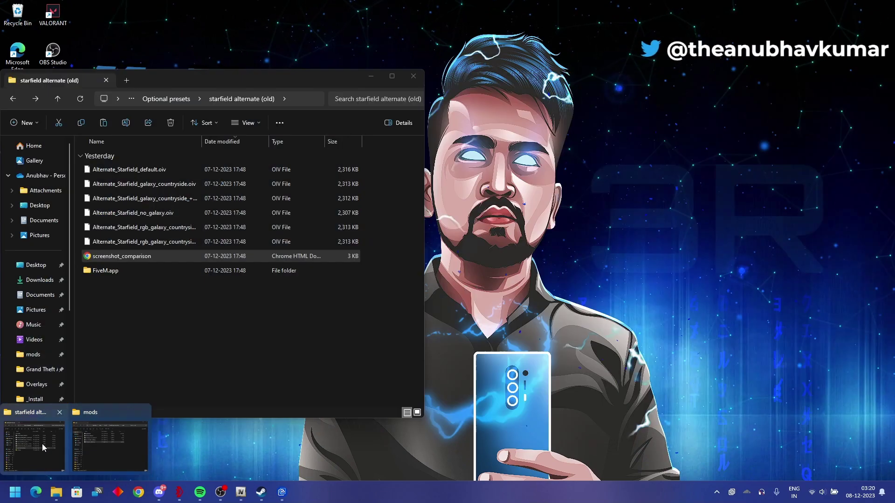
{"action": "left_click", "coordinate": [42, 447]}
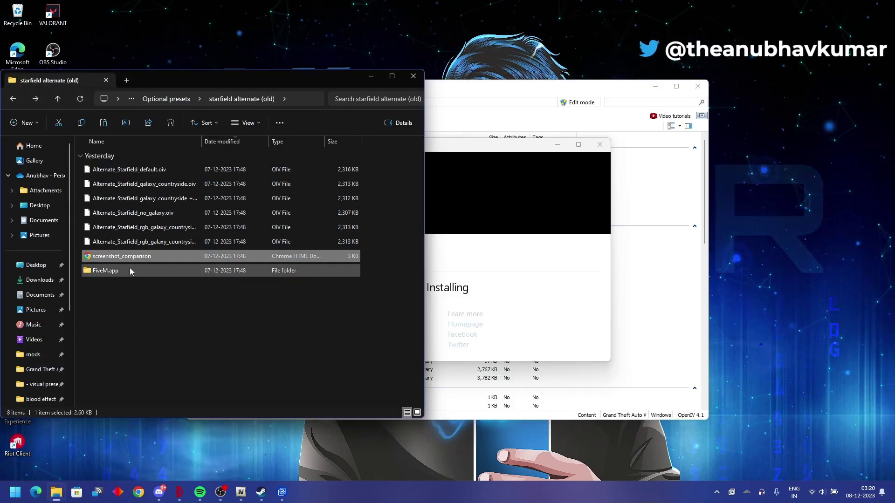
{"action": "key", "text": "alt+Up"}
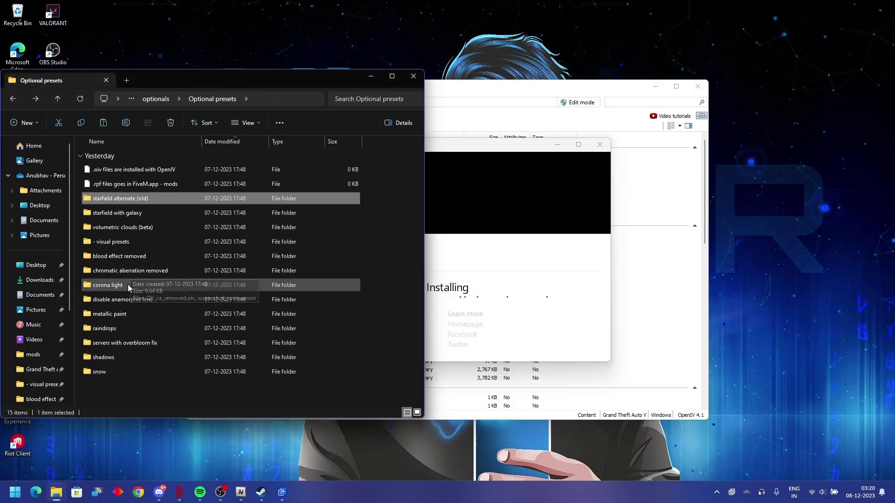
{"action": "double_click", "coordinate": [128, 284]}
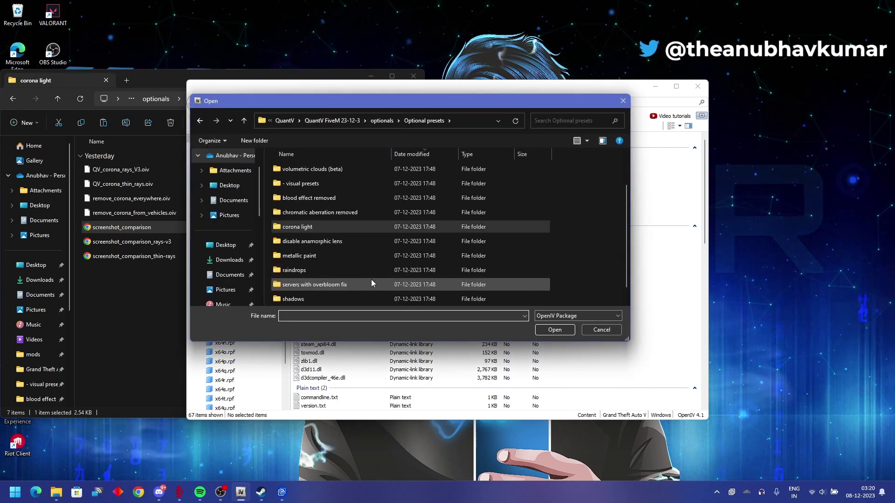
- Install the QV_disable_anamorphic_lens.oiv package into the mods folder and close the installer
{"action": "double_click", "coordinate": [340, 241]}
{"action": "left_click", "coordinate": [326, 181]}
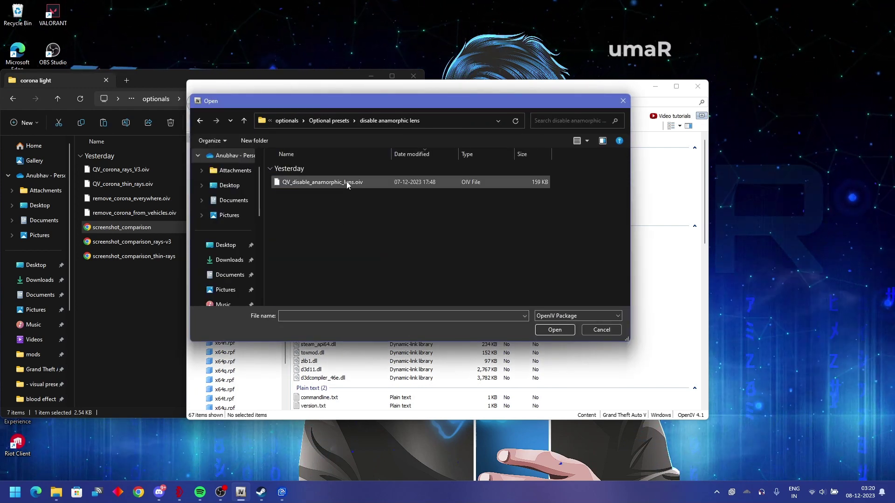
{"action": "left_click", "coordinate": [550, 330]}
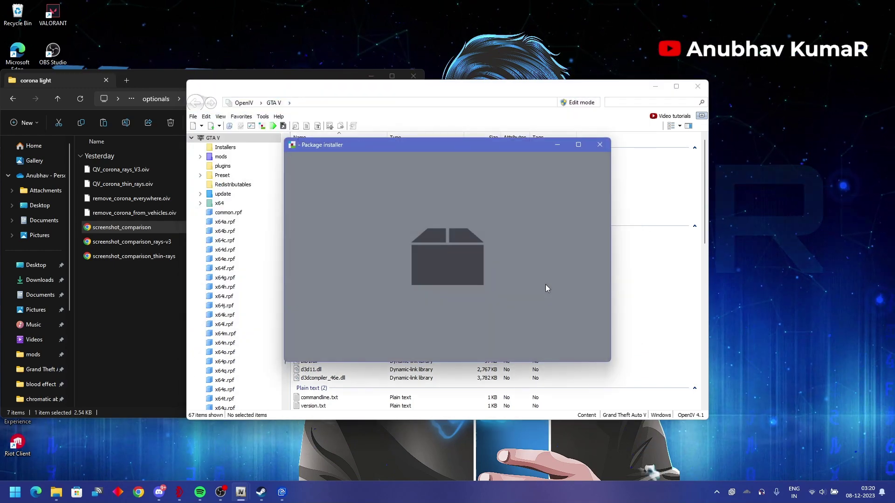
{"action": "left_click", "coordinate": [585, 215]}
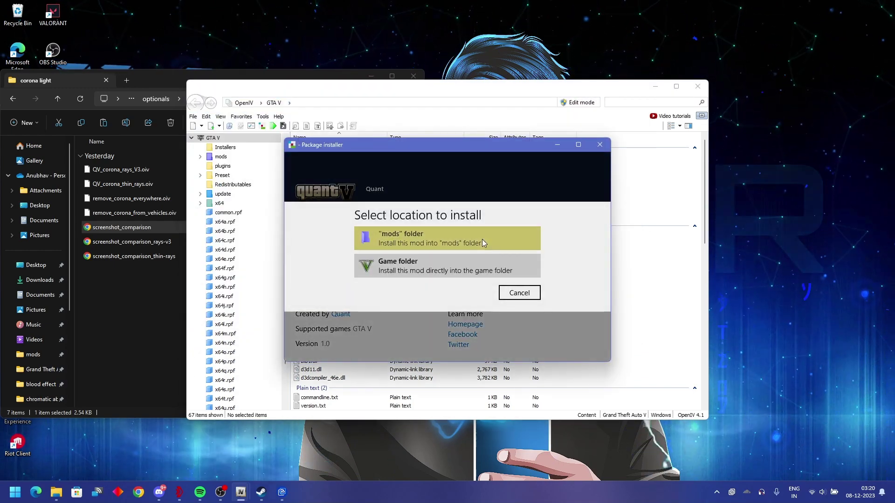
{"action": "left_click", "coordinate": [481, 237]}
{"action": "left_click", "coordinate": [146, 81]}
{"action": "left_click", "coordinate": [370, 75]}
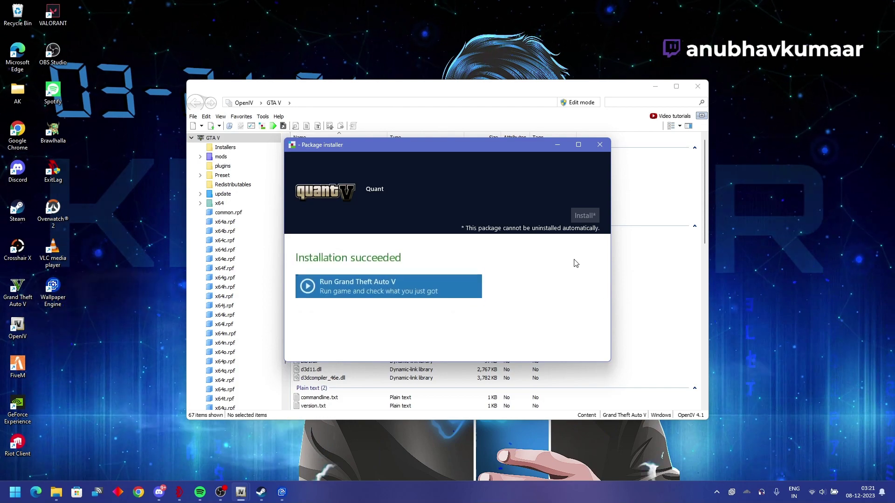
{"action": "left_click", "coordinate": [576, 343]}
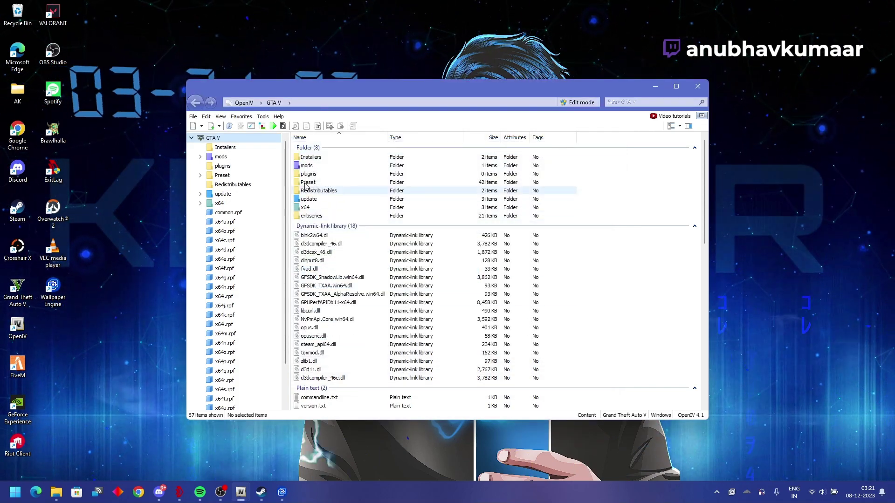
- Install the QV_metallic_paint_+_iridescent_metal.oiv package from Optional presets into the mods folder
{"action": "left_click", "coordinate": [272, 126]}
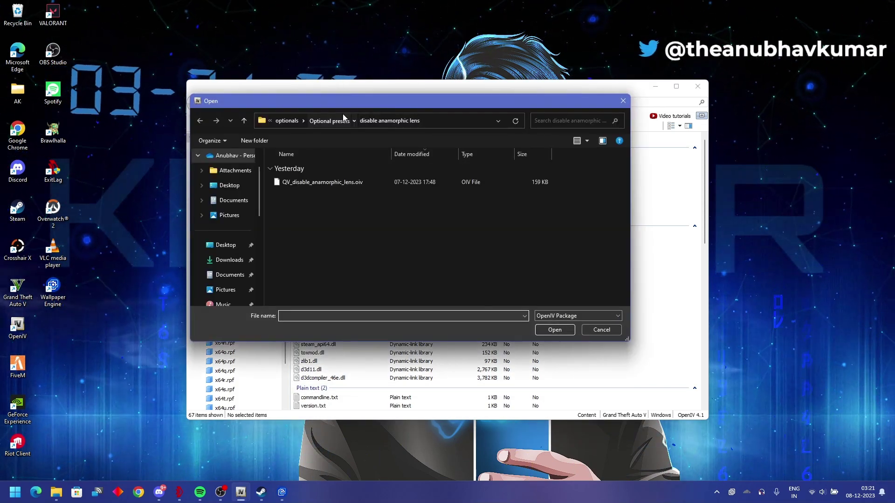
{"action": "left_click", "coordinate": [330, 120]}
{"action": "scroll", "coordinate": [346, 254], "scroll_direction": "down", "scroll_amount": 2}
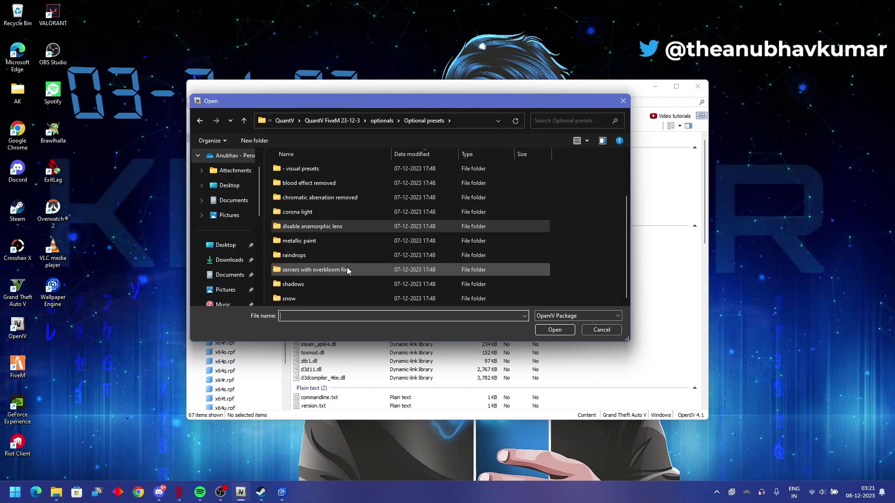
{"action": "double_click", "coordinate": [332, 239]}
{"action": "double_click", "coordinate": [336, 212]}
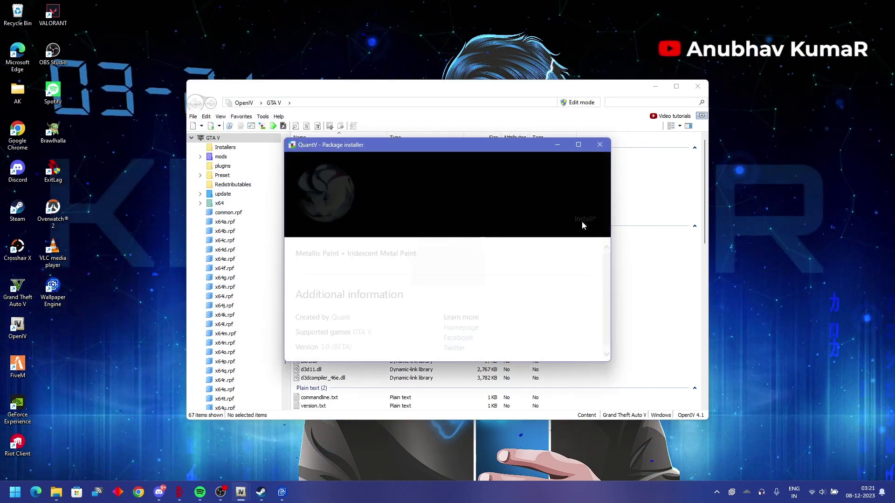
{"action": "left_click", "coordinate": [579, 215]}
{"action": "left_click", "coordinate": [457, 234]}
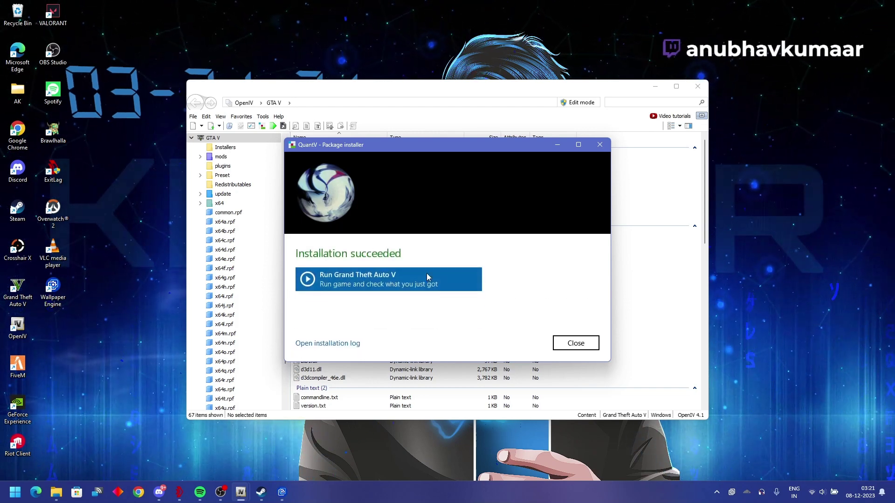
{"action": "left_click", "coordinate": [598, 344]}
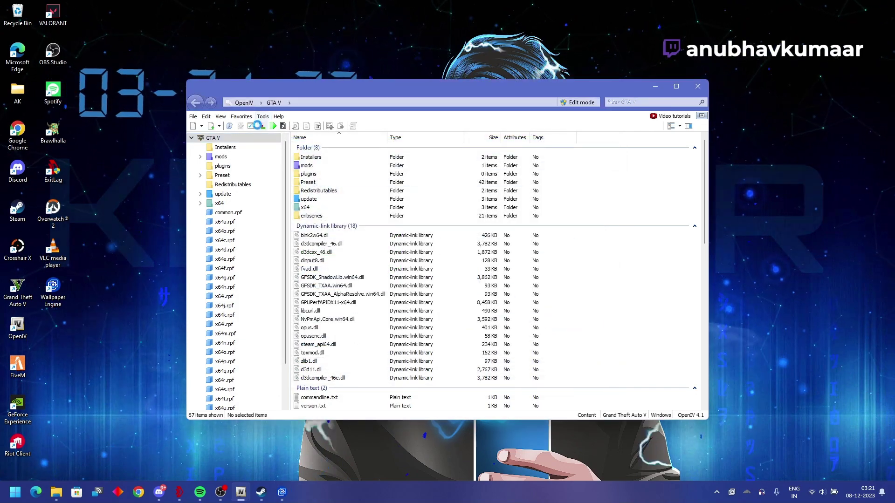
- Install QV_raindrops_on_vehicle_windshield.oiv from Optional presets > raindrops into the mods folder, then close the installer
{"action": "left_click", "coordinate": [273, 126]}
{"action": "left_click", "coordinate": [395, 120]}
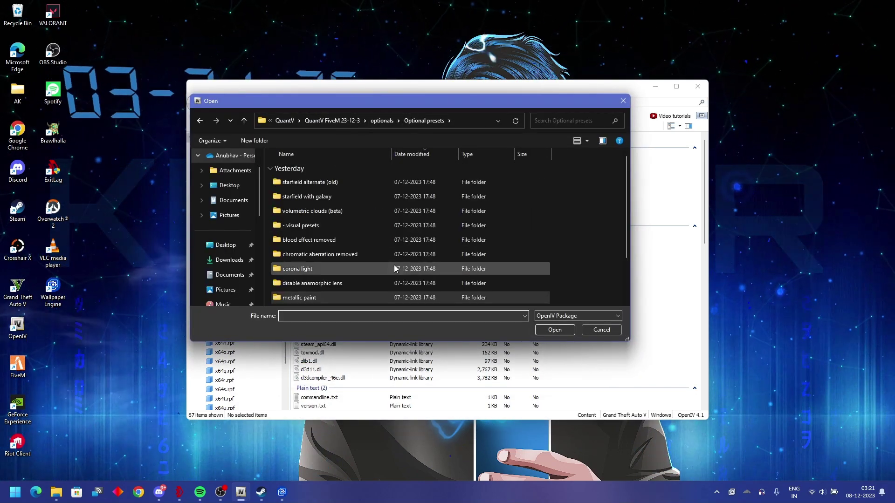
{"action": "double_click", "coordinate": [357, 256]}
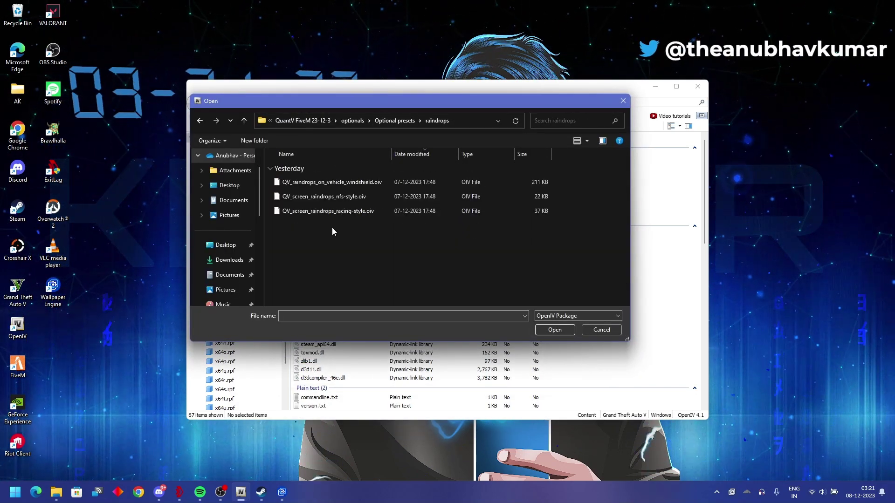
{"action": "left_click", "coordinate": [400, 182]}
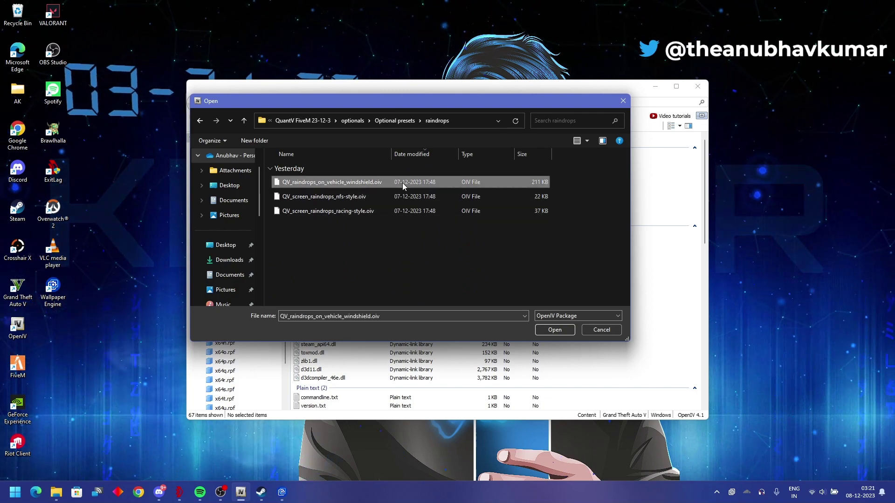
{"action": "left_click", "coordinate": [554, 330]}
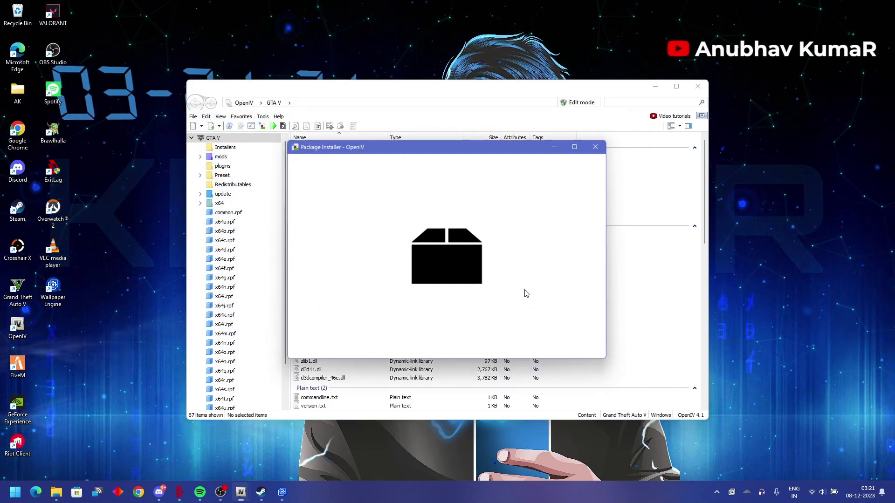
{"action": "left_click", "coordinate": [576, 217]}
{"action": "left_click", "coordinate": [474, 242]}
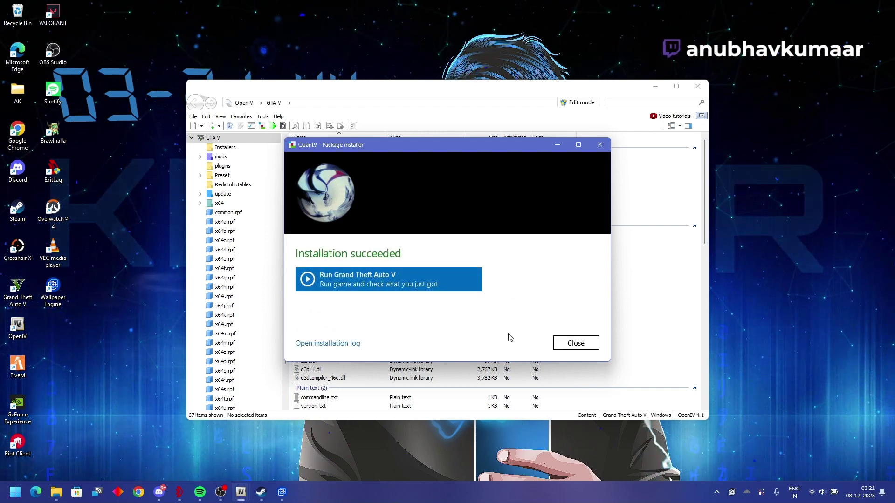
{"action": "left_click", "coordinate": [573, 344]}
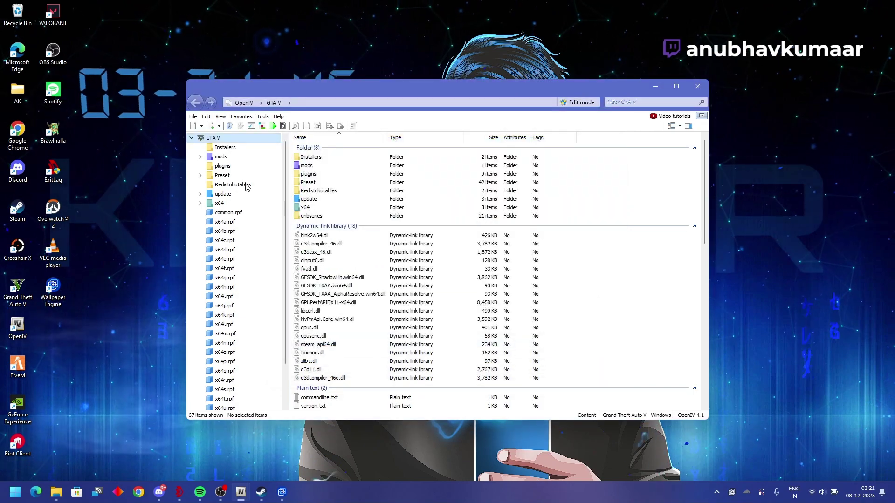
- Install FiveM_overbloom_fix.oiv from the servers with overbloom fix folder into mods, then close the installer
{"action": "left_click", "coordinate": [262, 126]}
{"action": "left_click", "coordinate": [380, 122]}
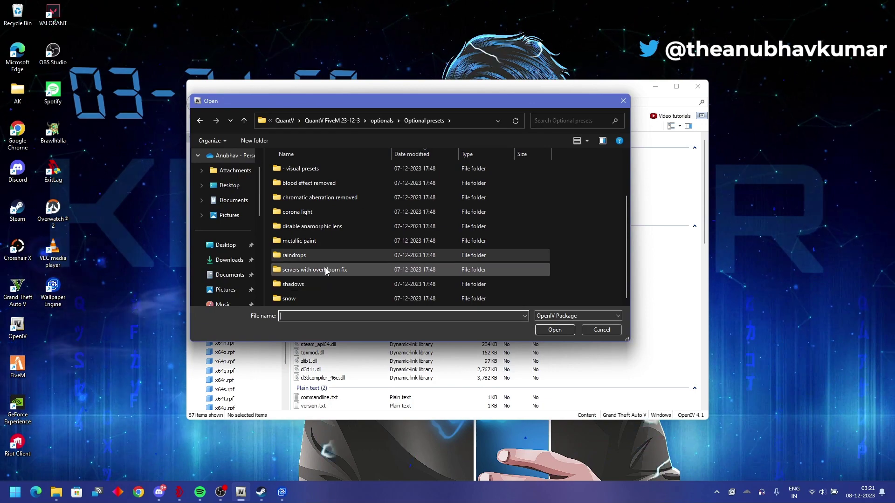
{"action": "double_click", "coordinate": [325, 269]}
{"action": "left_click", "coordinate": [326, 183]}
{"action": "left_click", "coordinate": [555, 329]}
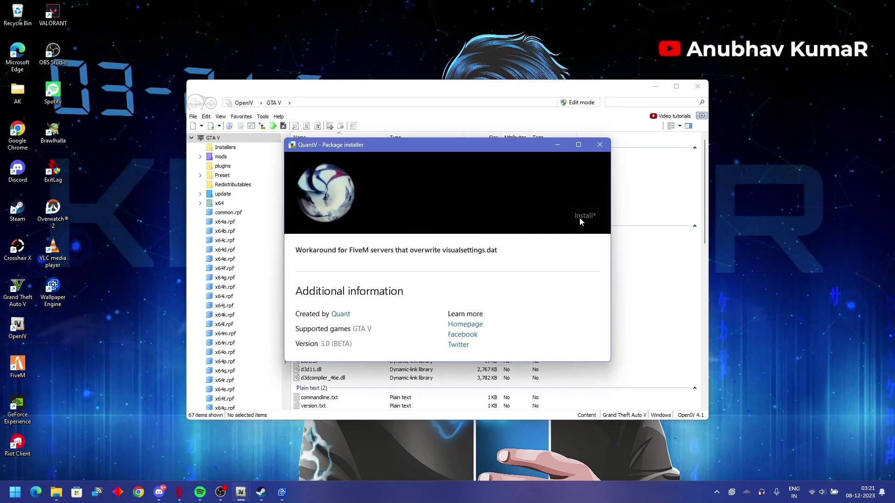
{"action": "left_click", "coordinate": [580, 218]}
{"action": "left_click", "coordinate": [490, 242]}
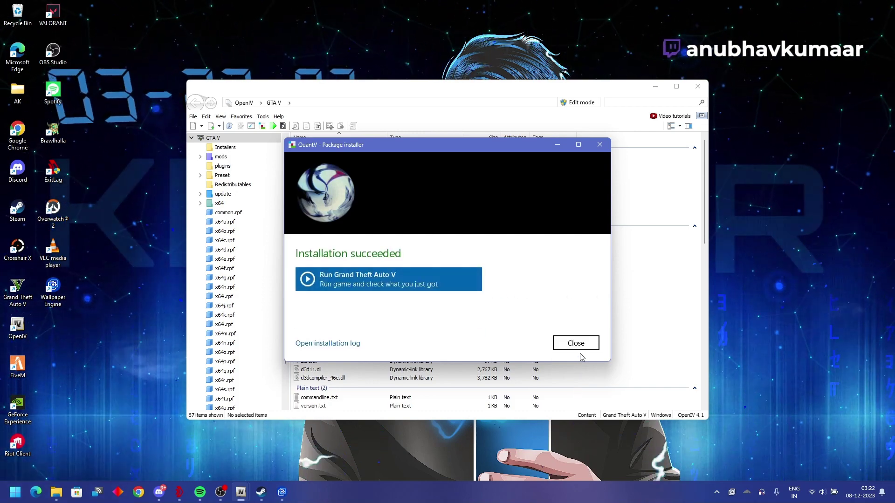
{"action": "left_click", "coordinate": [578, 344]}
- Install QV_snow_effects.oiv from Optional presets > snow into the mods folder, then close the installer
{"action": "left_click", "coordinate": [262, 126]}
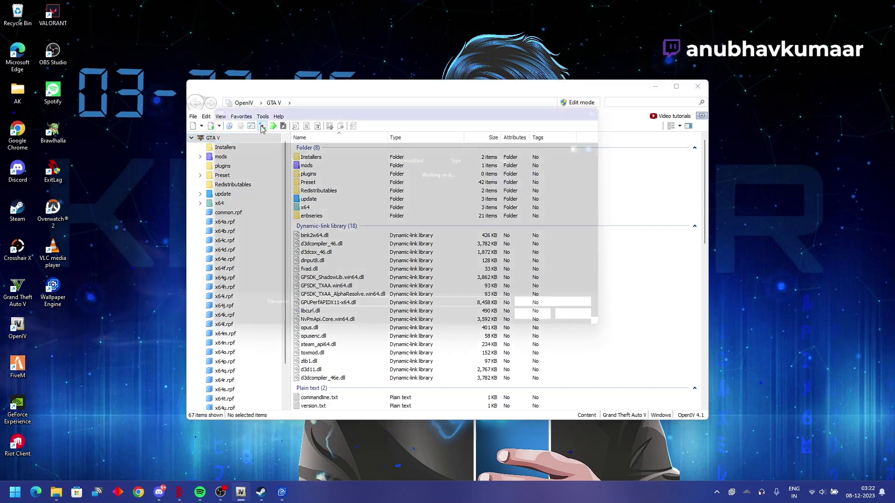
{"action": "left_click", "coordinate": [343, 123]}
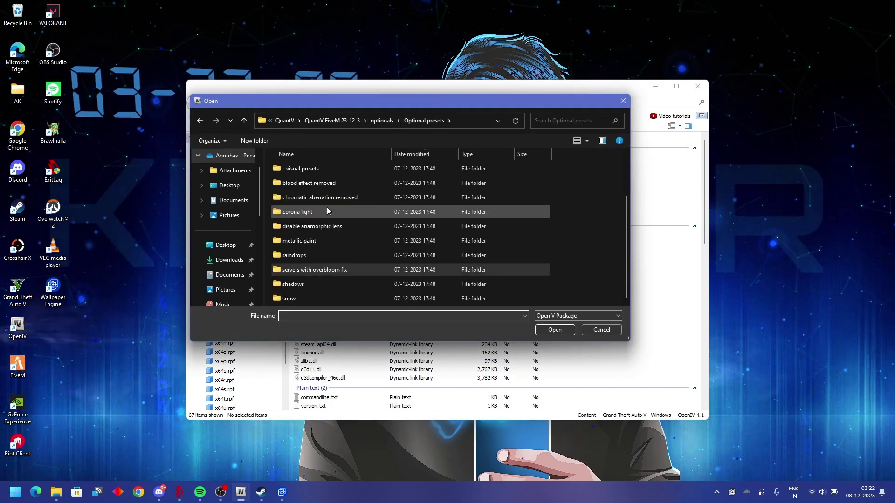
{"action": "double_click", "coordinate": [301, 283]}
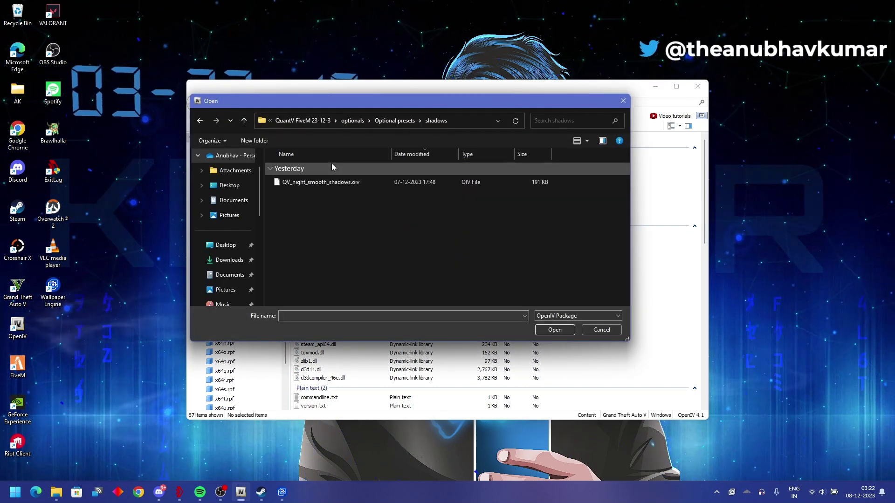
{"action": "key", "text": "alt+Left"}
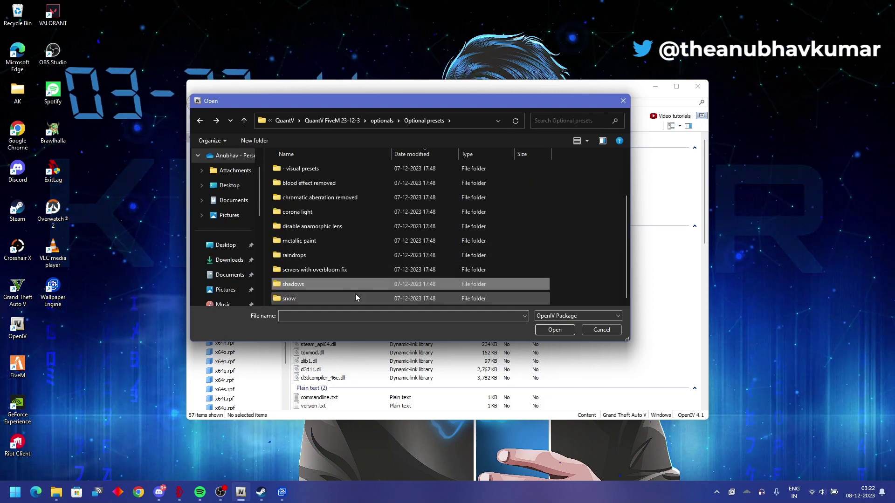
{"action": "double_click", "coordinate": [328, 301]}
{"action": "left_click", "coordinate": [335, 182]}
{"action": "double_click", "coordinate": [336, 184]}
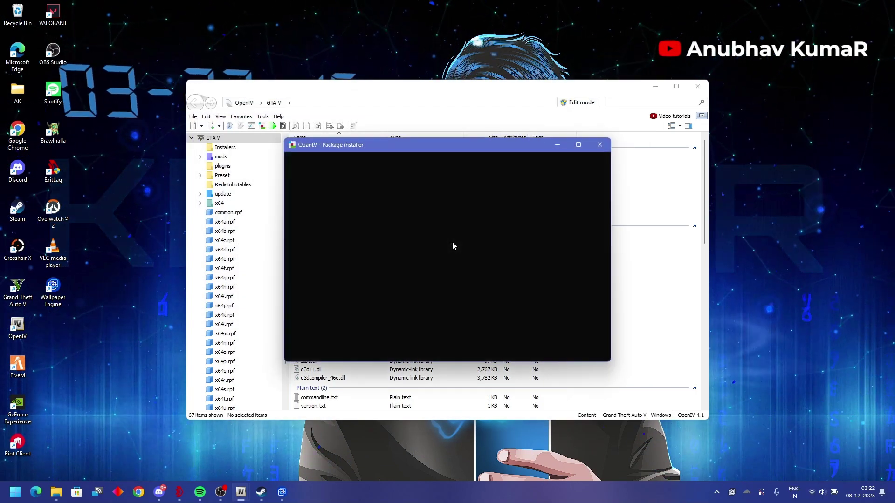
{"action": "left_click", "coordinate": [588, 215]}
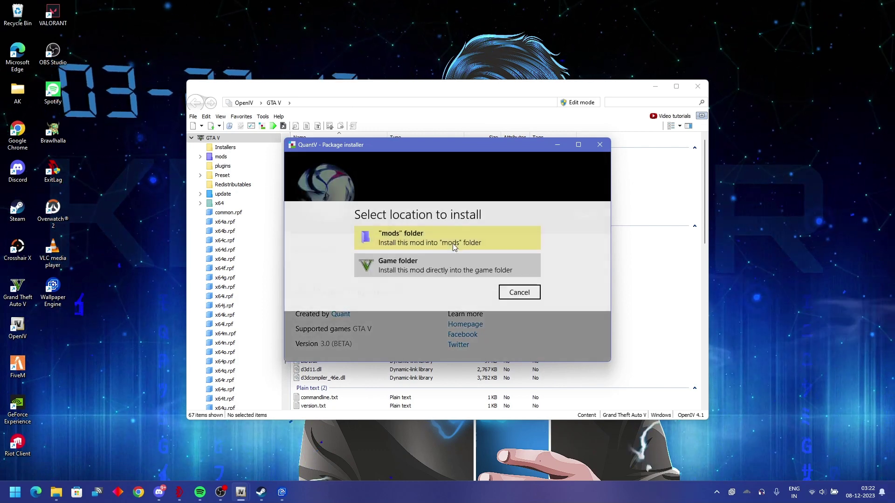
{"action": "left_click", "coordinate": [453, 243]}
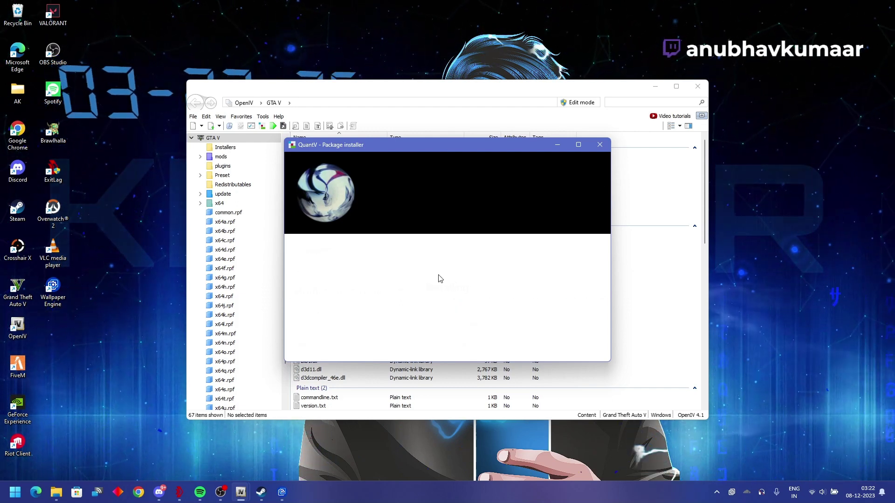
{"action": "left_click", "coordinate": [576, 341]}
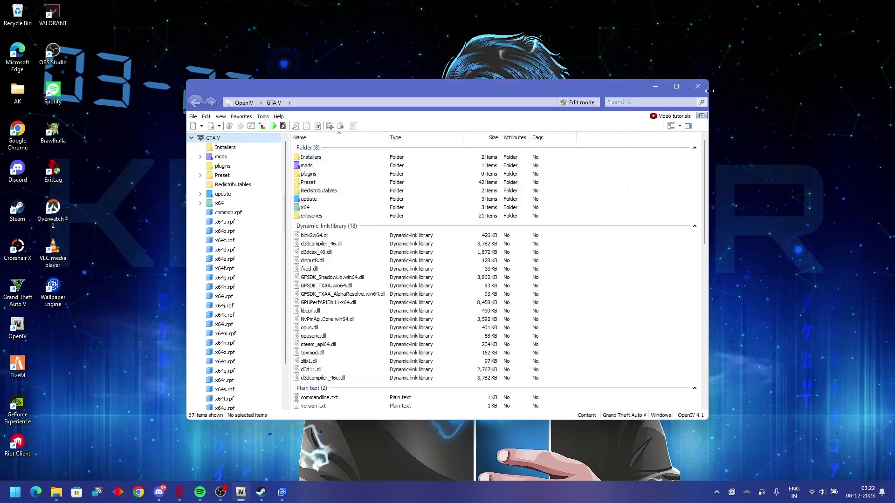
- Close OpenIV and launch FiveM from the Start menu's pinned apps
{"action": "left_click", "coordinate": [698, 86]}
{"action": "left_click", "coordinate": [15, 492]}
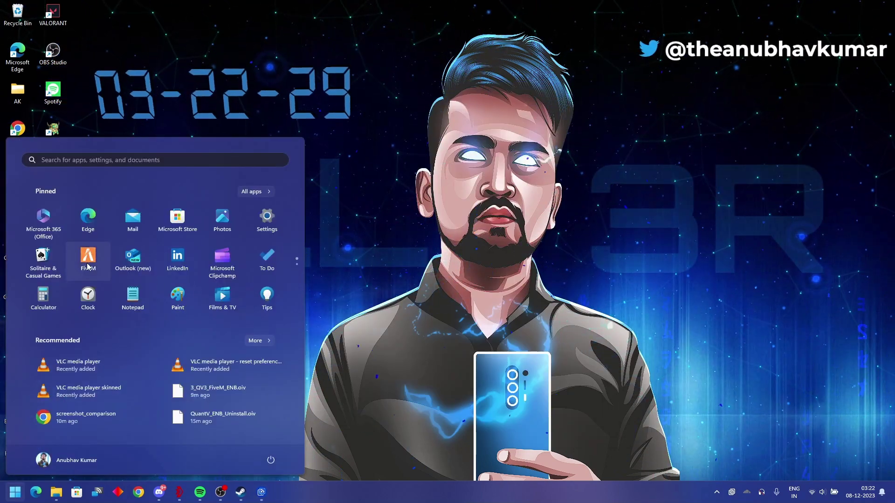
{"action": "left_click", "coordinate": [90, 260]}
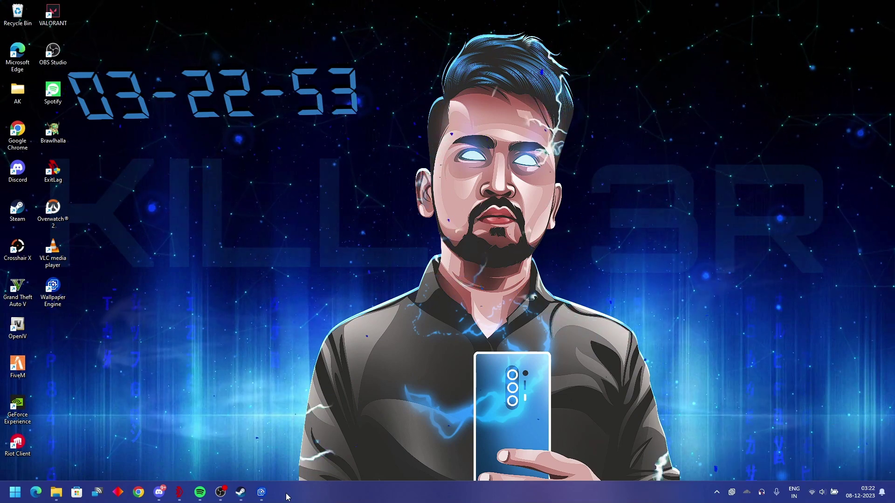
{"action": "mouse_move", "coordinate": [225, 493]}
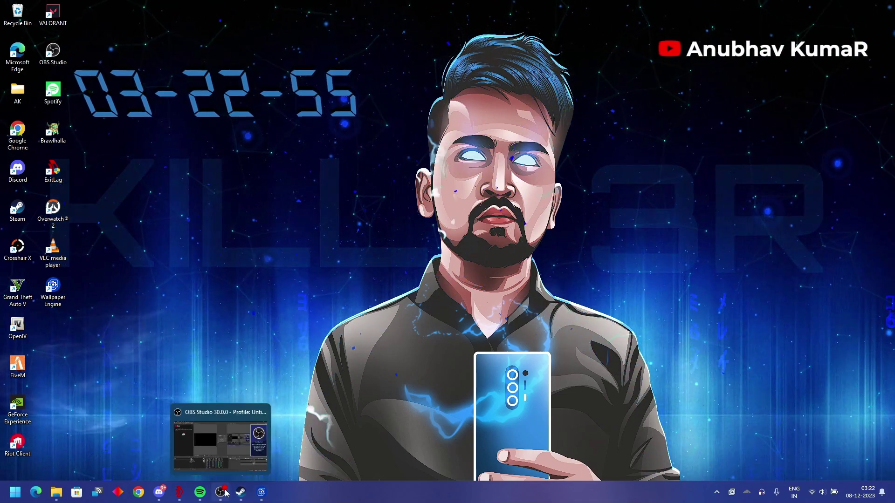
{"action": "key", "text": "super"}
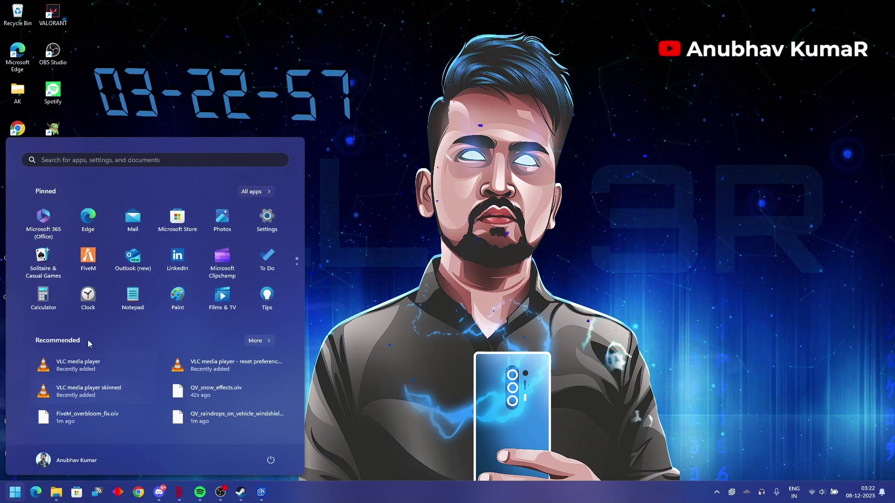
{"action": "left_click", "coordinate": [84, 254]}
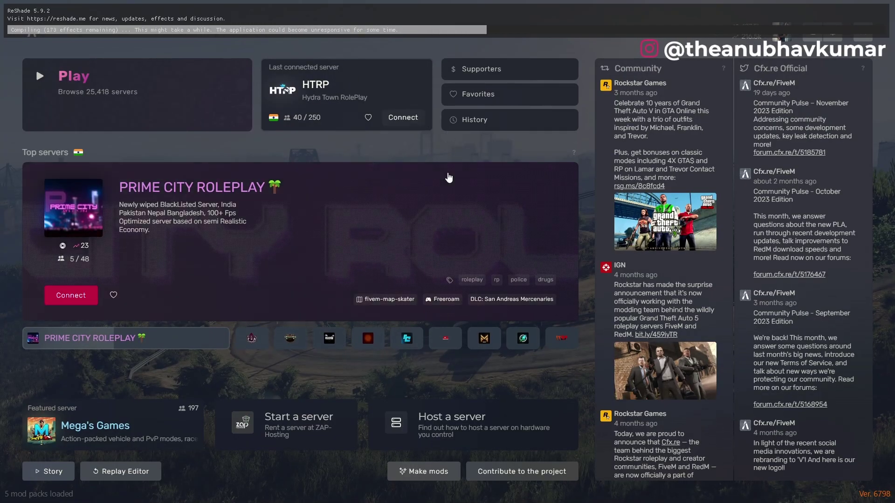
- Open the ENBSeries overlay with Shift+Enter and expand the VEHICLE group in enbseries.ini
{"action": "key", "text": "shift+Return"}
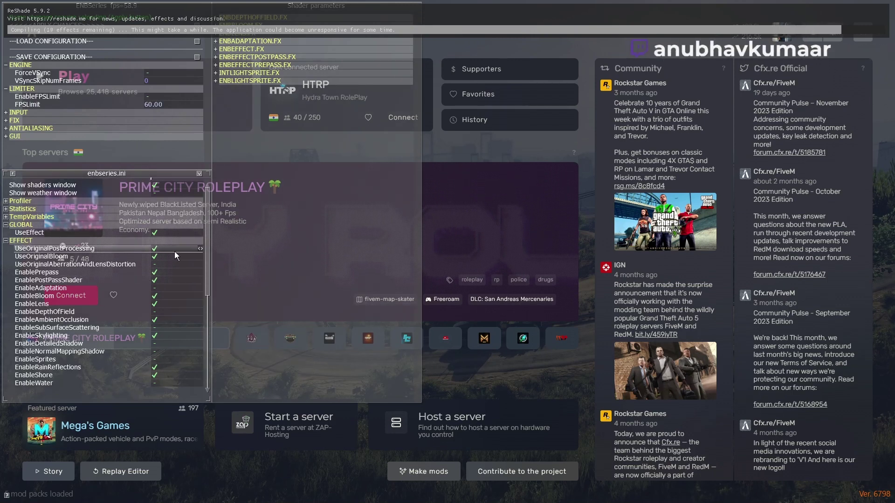
{"action": "scroll", "coordinate": [134, 252], "scroll_direction": "down", "scroll_amount": 10}
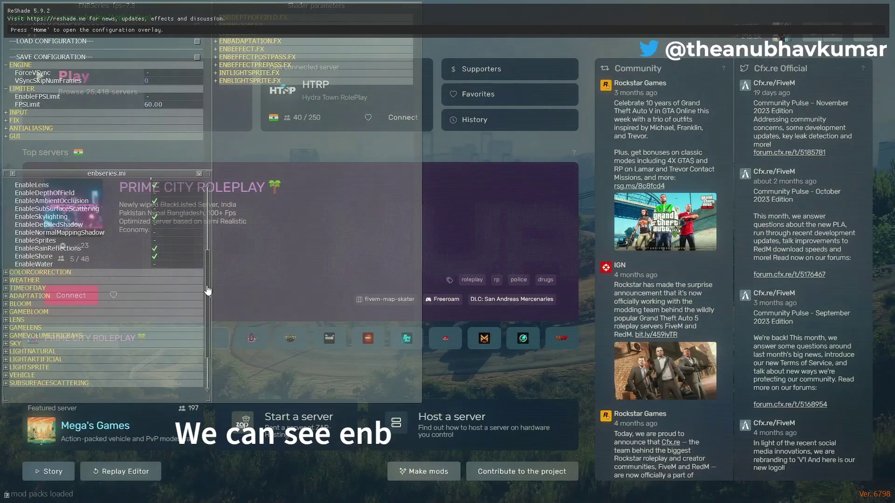
{"action": "left_click_drag", "start_coordinate": [207, 267], "coordinate": [208, 310]}
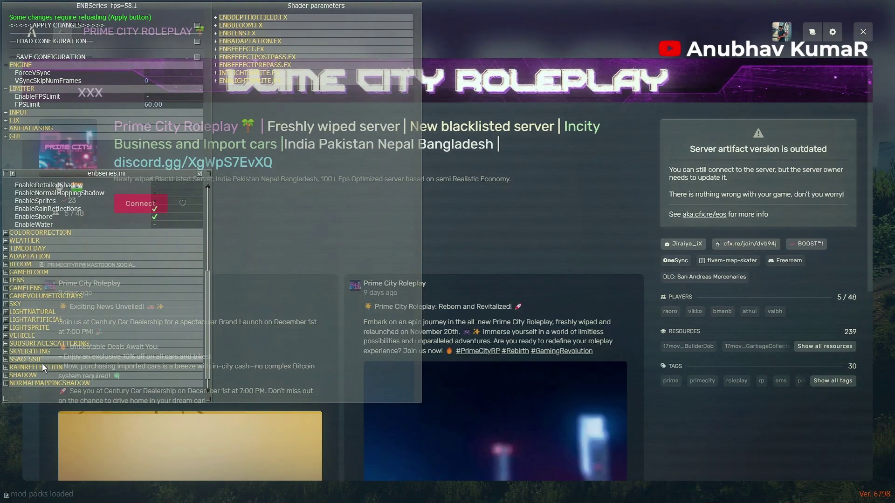
{"action": "scroll", "coordinate": [77, 357], "scroll_direction": "down", "scroll_amount": 5}
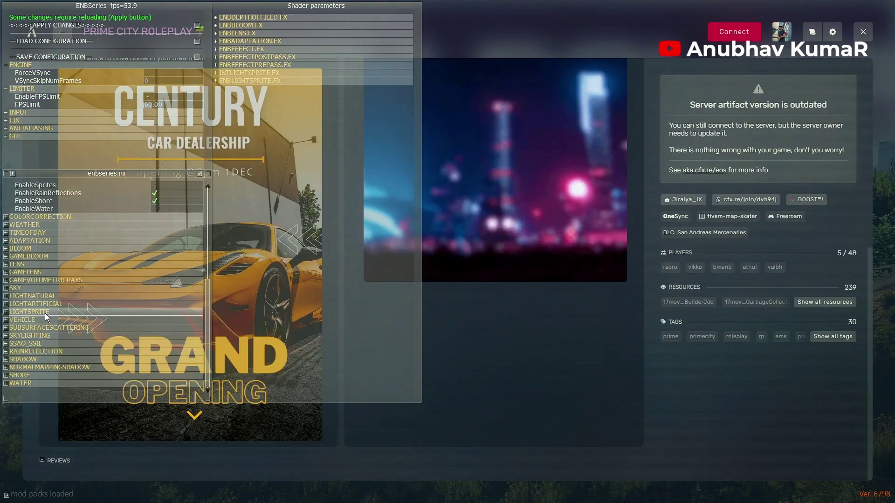
{"action": "left_click", "coordinate": [39, 318]}
{"action": "scroll", "coordinate": [157, 296], "scroll_direction": "down", "scroll_amount": 3}
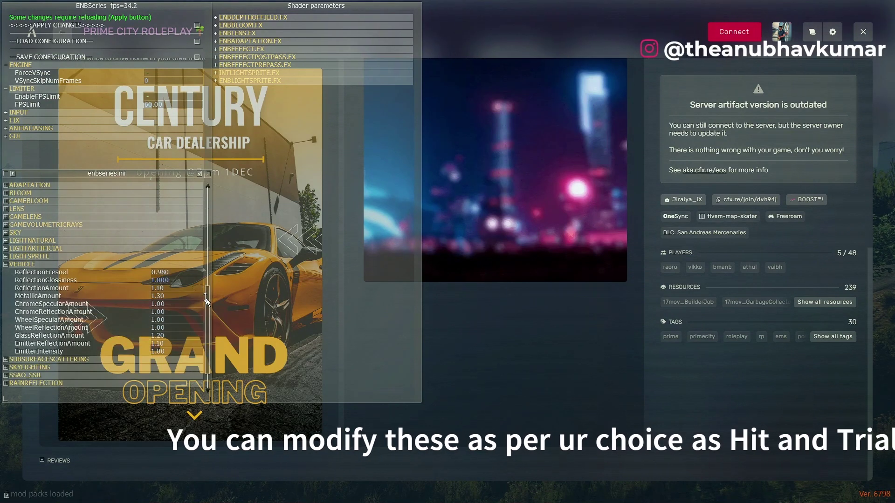
- Expand ENBEFFECTPOSTPASS.FX in Shader parameters to view its RainDrops and Rainbow settings
{"action": "left_click", "coordinate": [270, 49]}
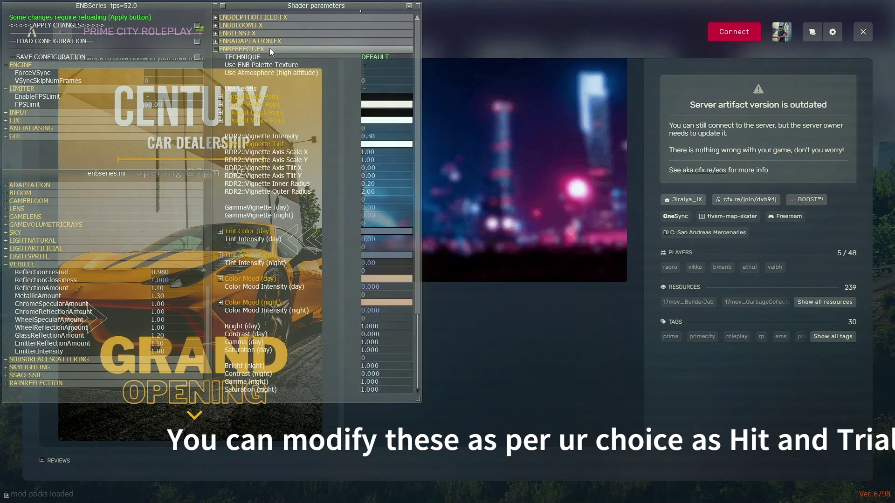
{"action": "left_click", "coordinate": [270, 49]}
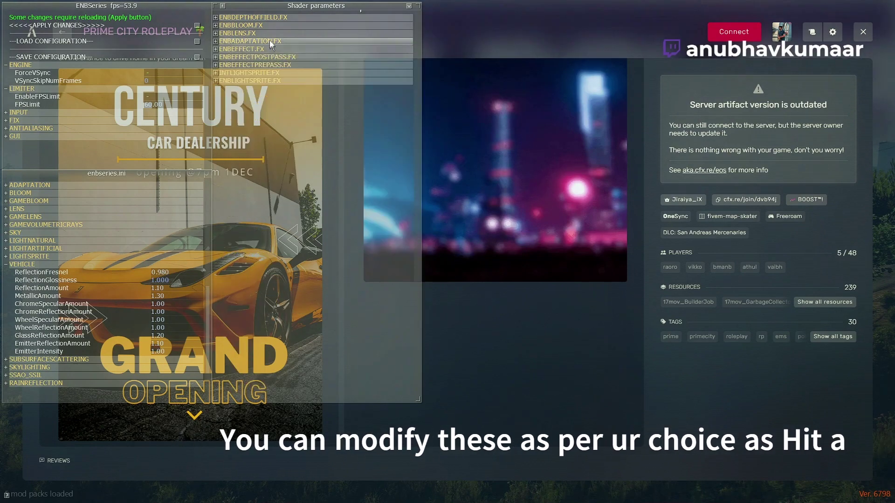
{"action": "left_click", "coordinate": [256, 56]}
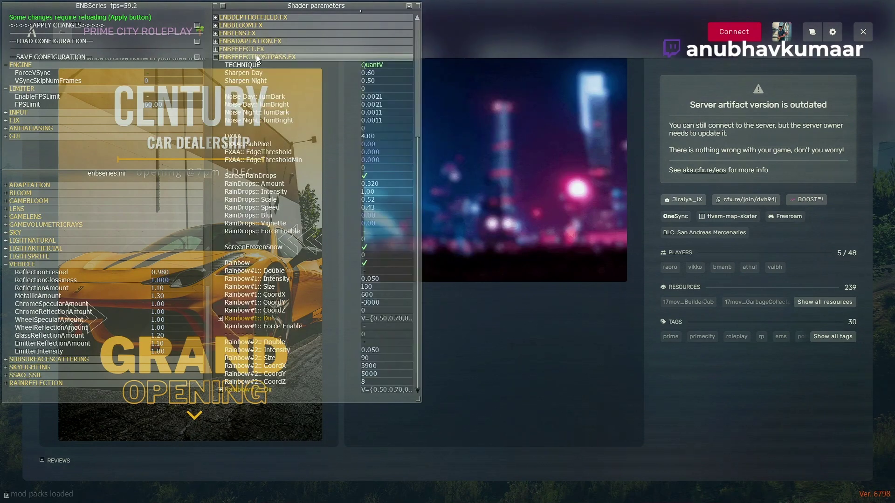
{"action": "scroll", "coordinate": [291, 253], "scroll_direction": "down", "scroll_amount": 1}
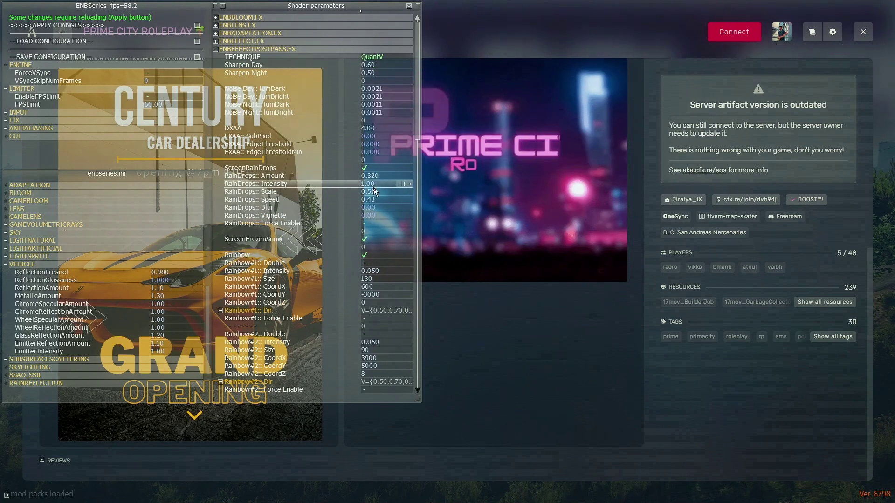
{"action": "scroll", "coordinate": [282, 307], "scroll_direction": "down", "scroll_amount": 2}
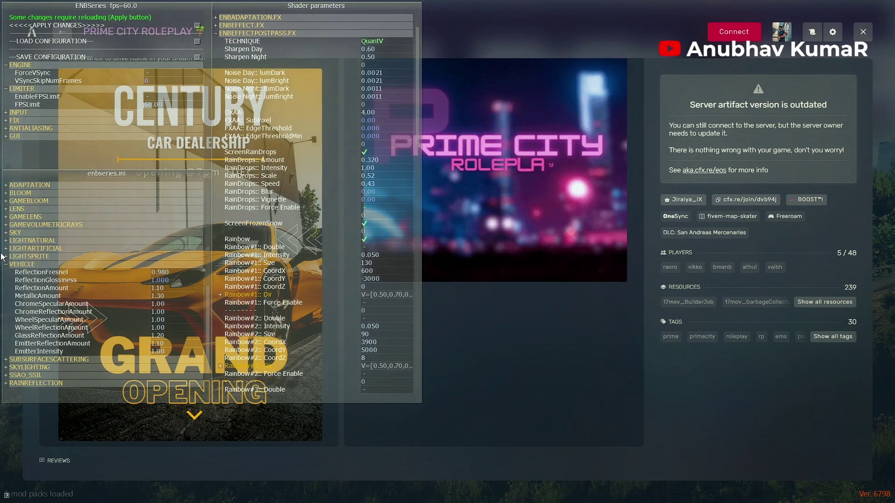
{"action": "scroll", "coordinate": [4, 254], "scroll_direction": "up", "scroll_amount": 3}
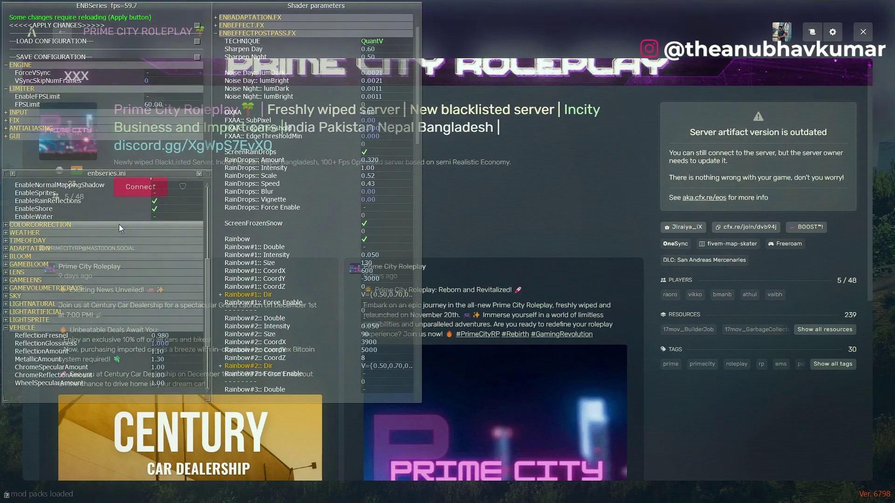
{"action": "scroll", "coordinate": [119, 225], "scroll_direction": "up", "scroll_amount": 6}
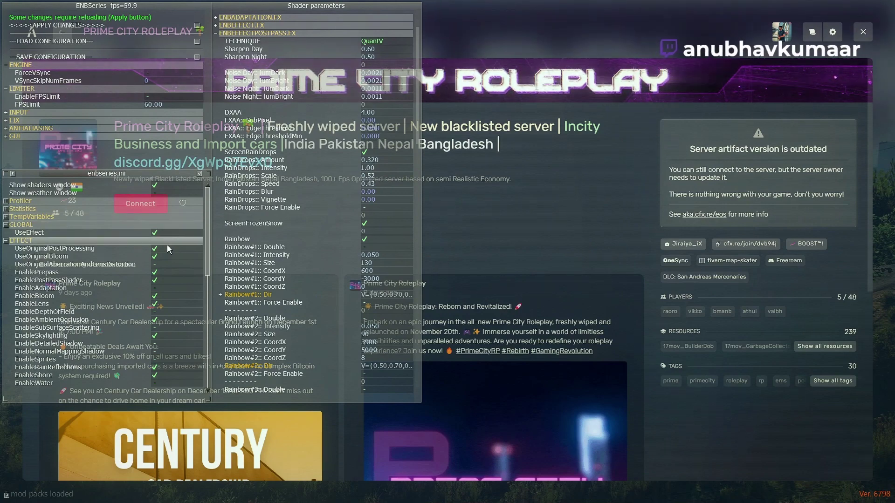
- Turn off UseEffect in enbseries.ini and hide the ENBSeries overlay with Shift+Enter
{"action": "key", "text": "shift+F12"}
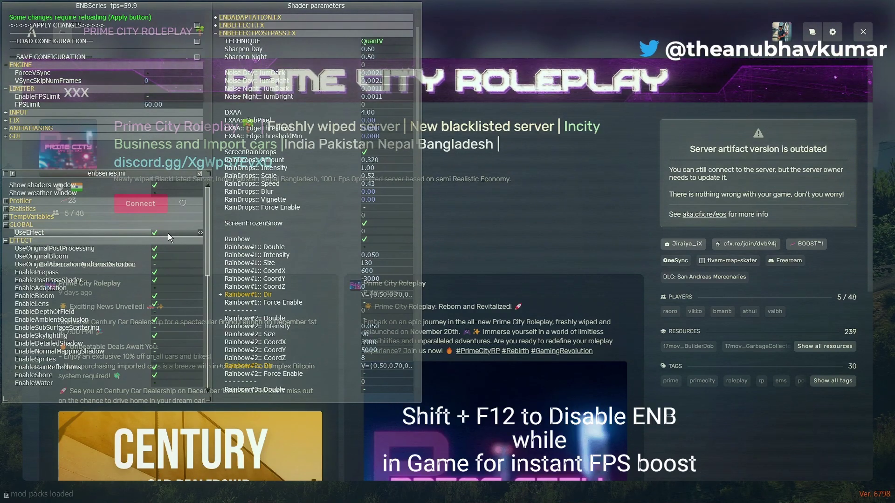
{"action": "left_click", "coordinate": [168, 233]}
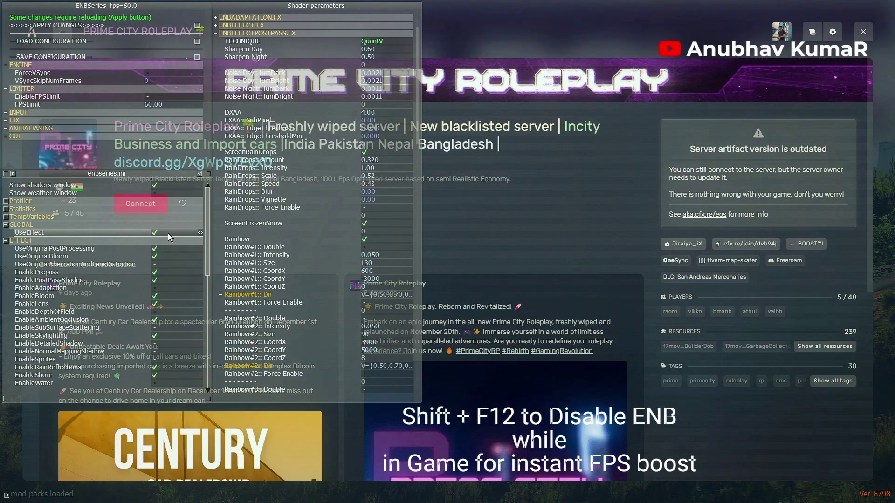
{"action": "key", "text": "shift+Return"}
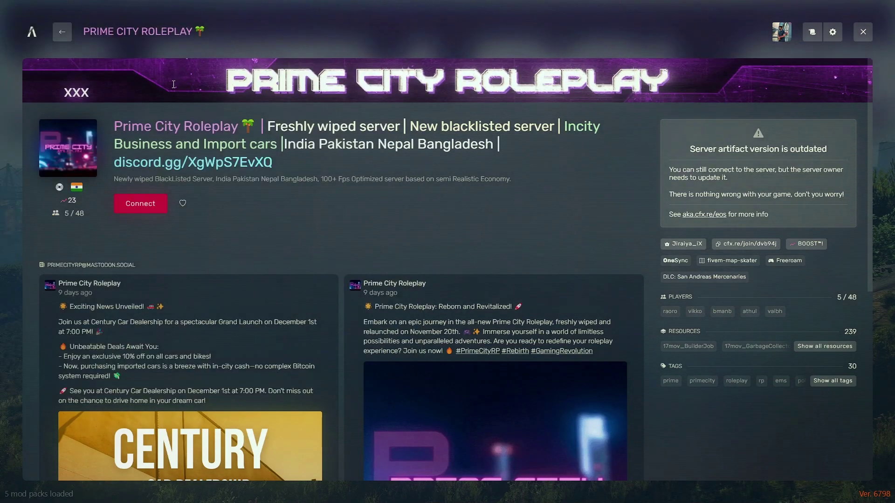